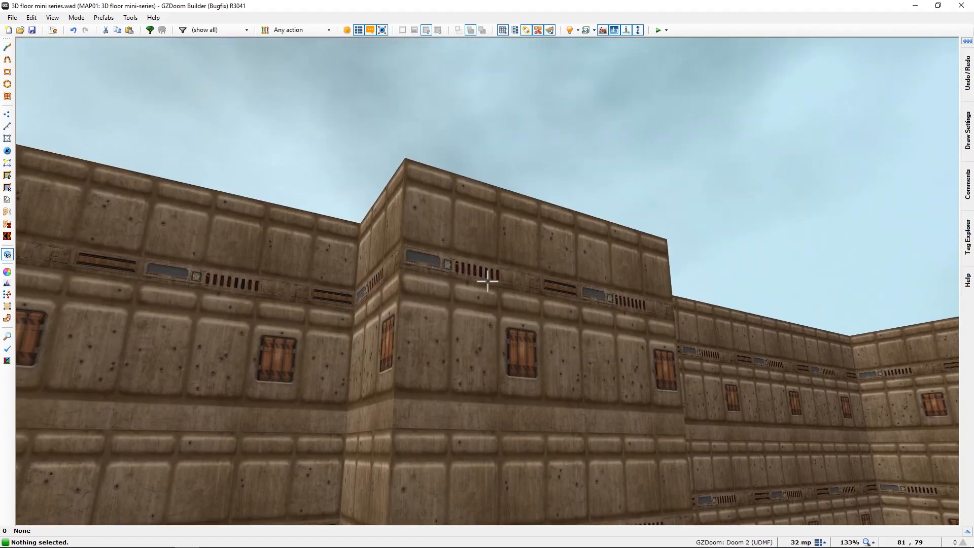
Step: Examine the room, its walls and the sunken brick pit from several angles in the 3D view and return to the map
{"action": "key", "text": "e"}
{"action": "key", "text": "q"}
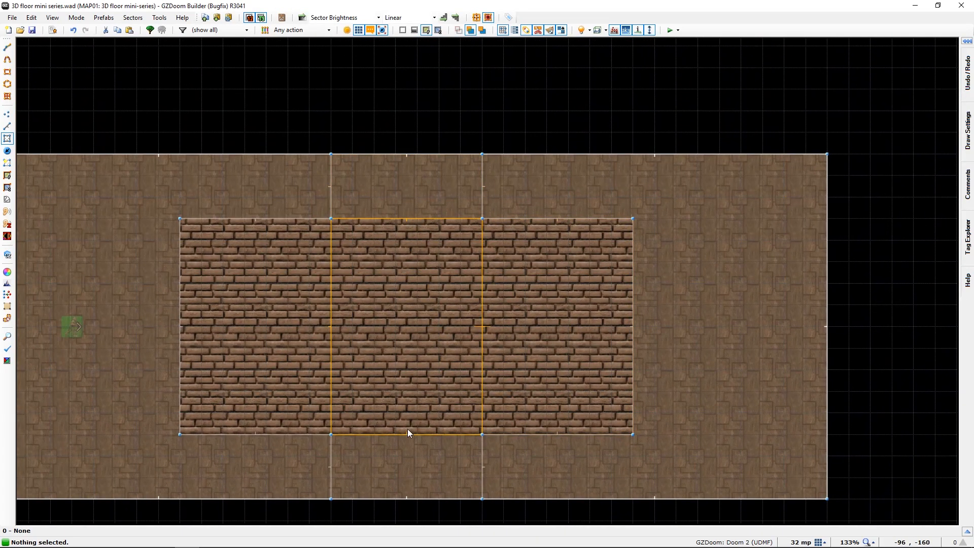
{"action": "key", "text": "q"}
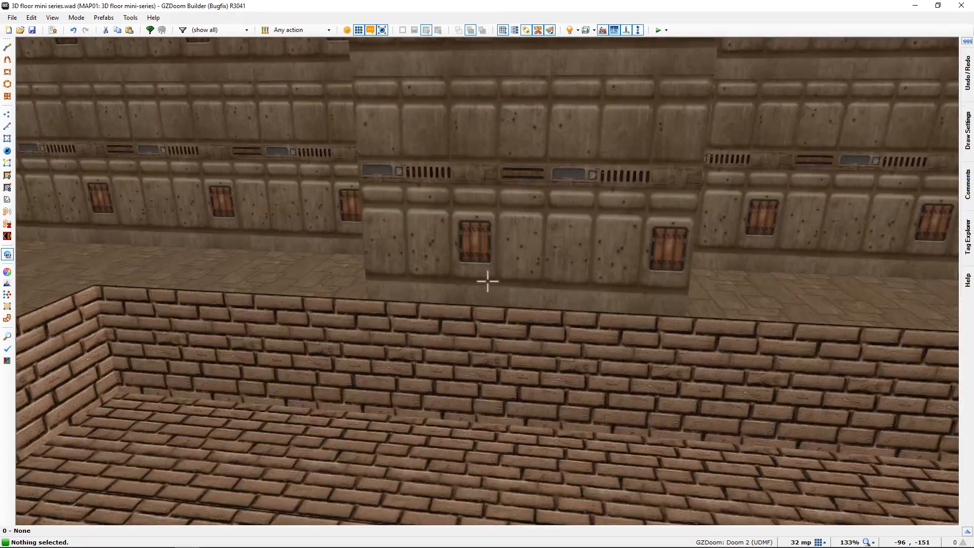
{"action": "key", "text": "e"}
{"action": "key", "text": "s"}
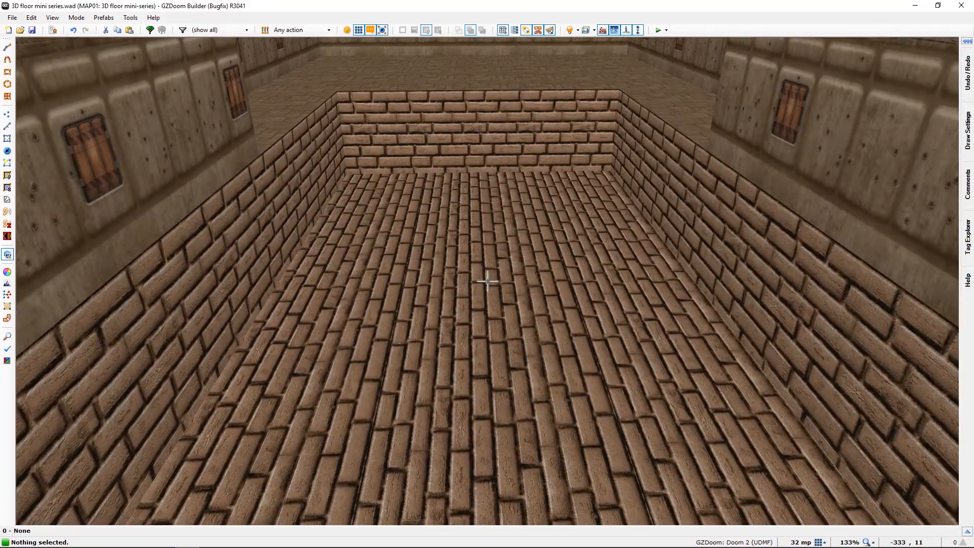
{"action": "key", "text": "f"}
{"action": "key", "text": "s"}
{"action": "key", "text": "s"}
{"action": "key", "text": "d"}
{"action": "key", "text": "f"}
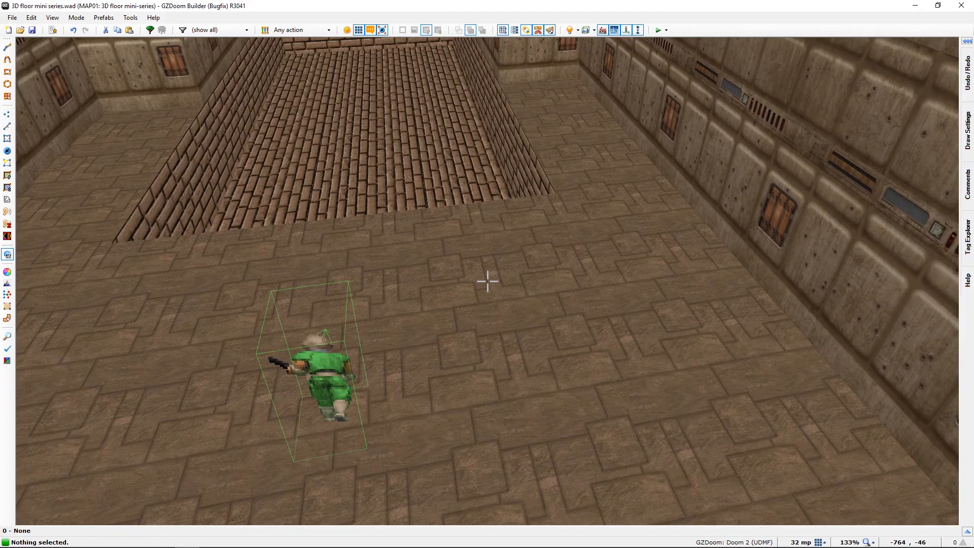
{"action": "key", "text": "q"}
Step: Assign tag 1 to the three brick pit sectors and clear the selection
{"action": "middle_click_drag", "start_coordinate": [692, 259], "coordinate": [272, 279]}
{"action": "key", "text": "Home"}
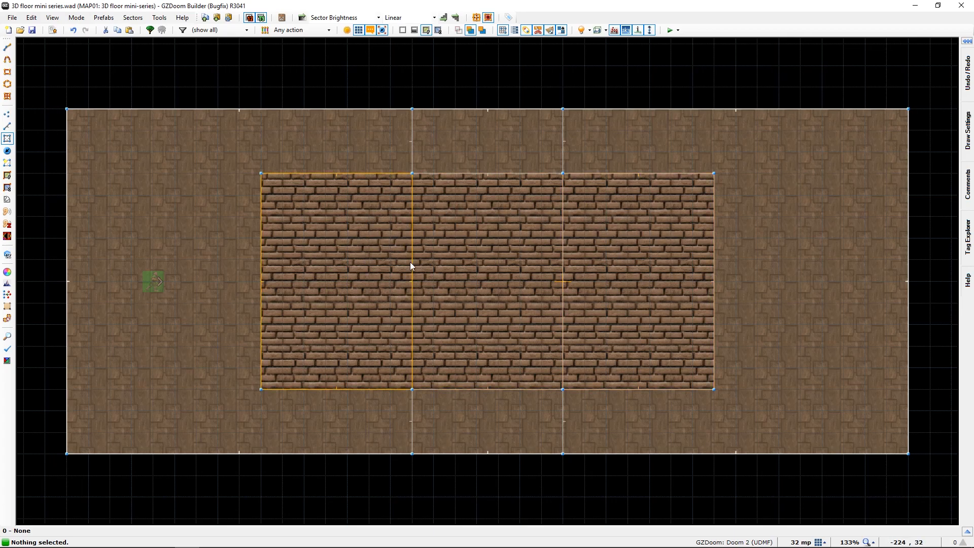
{"action": "left_click", "coordinate": [373, 263]}
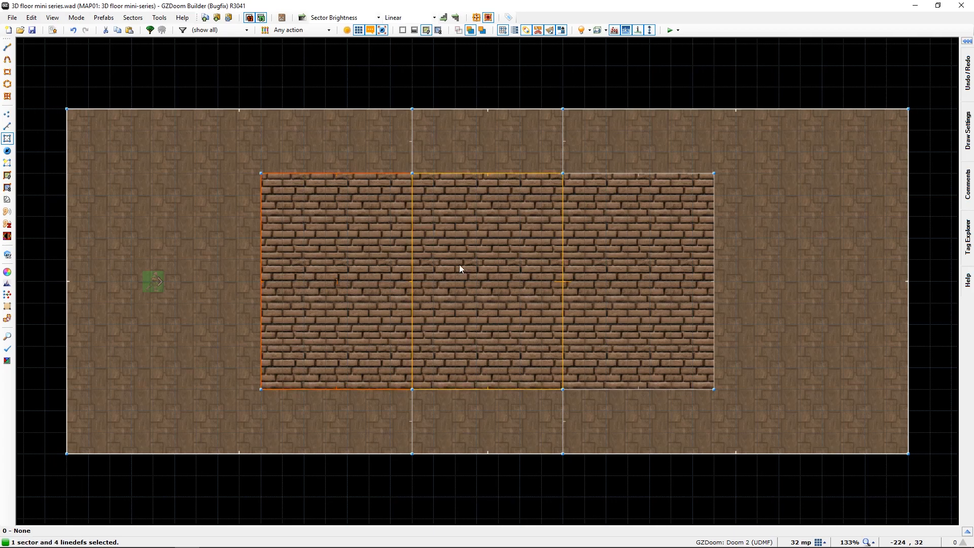
{"action": "left_click", "coordinate": [497, 270]}
{"action": "left_click", "coordinate": [608, 283]}
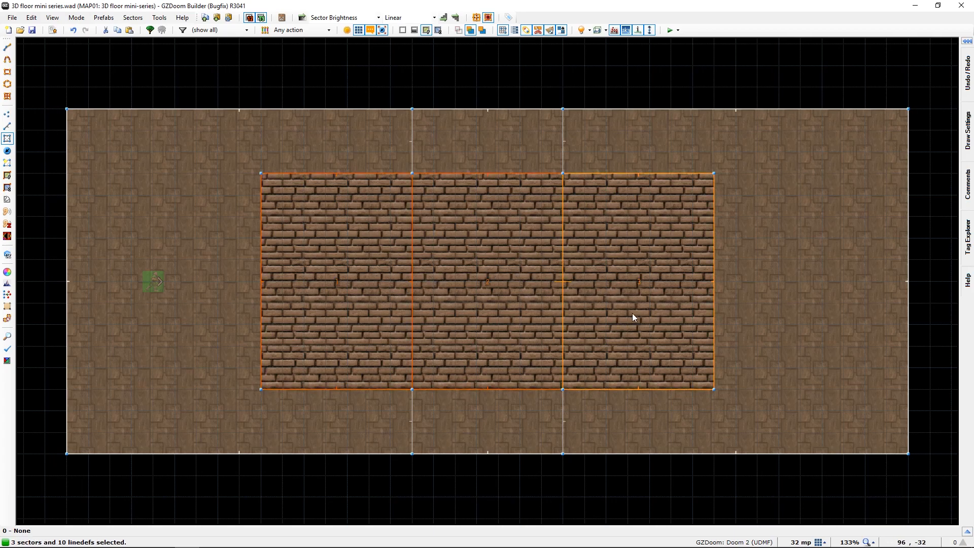
{"action": "right_click", "coordinate": [391, 300]}
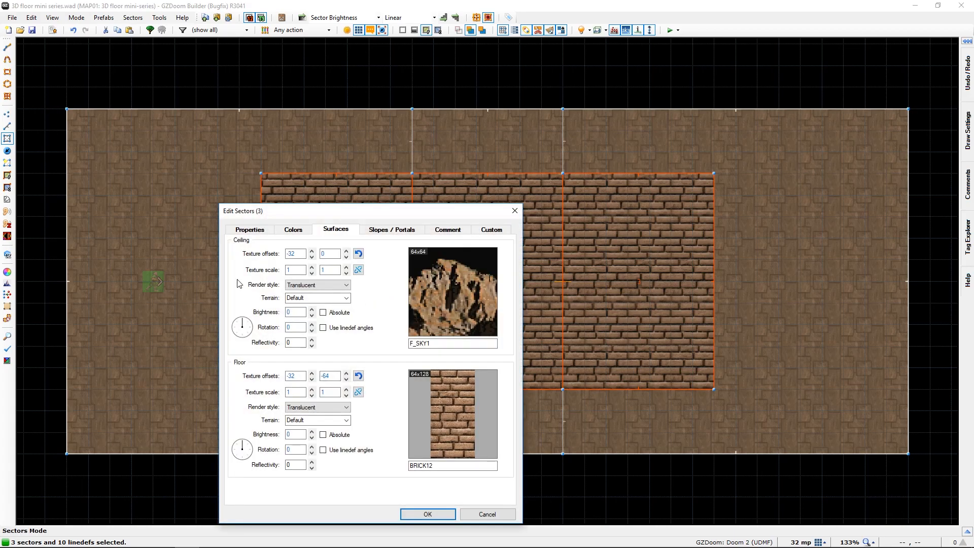
{"action": "left_click", "coordinate": [250, 229]}
{"action": "left_click", "coordinate": [276, 476]}
{"action": "type", "text": "1"}
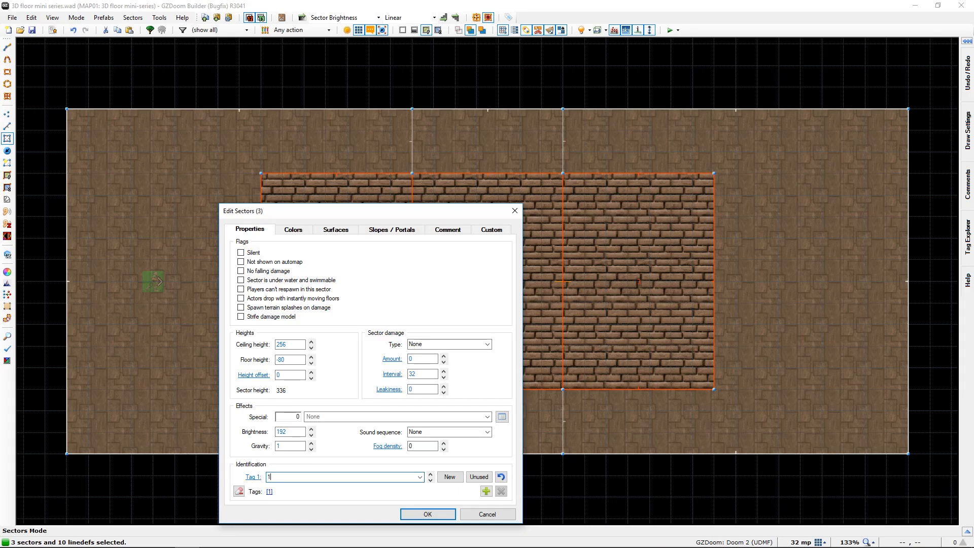
{"action": "left_click", "coordinate": [439, 514]}
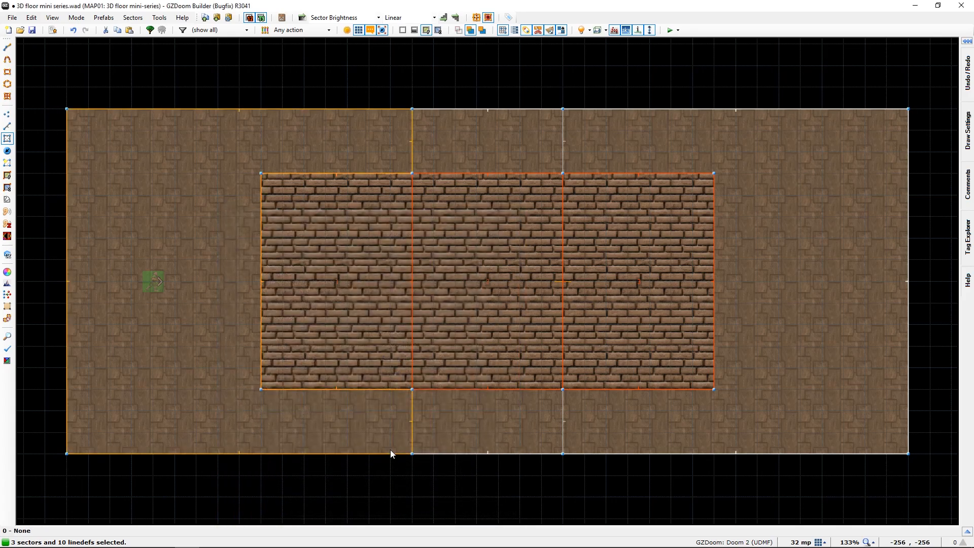
{"action": "key", "text": "c"}
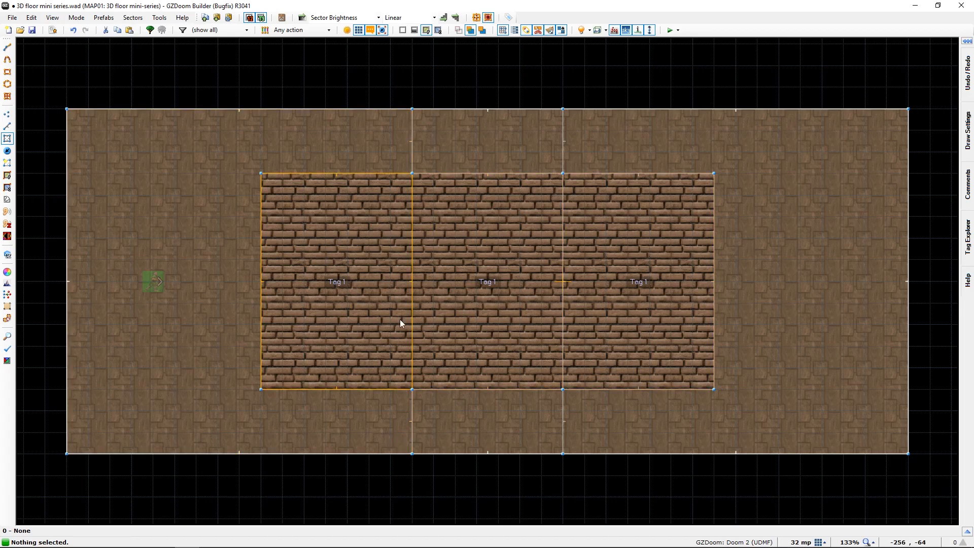
Step: Draw a 64 by 64 square control sector in the empty space above the room and move it 32 units toward the room
{"action": "middle_click_drag", "start_coordinate": [500, 207], "coordinate": [499, 261]}
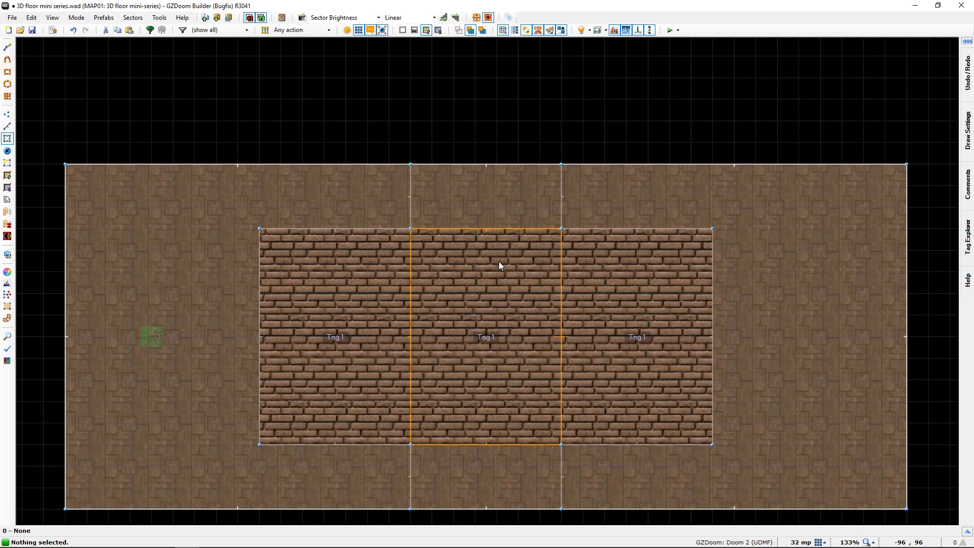
{"action": "key", "text": "ctrl+shift+d"}
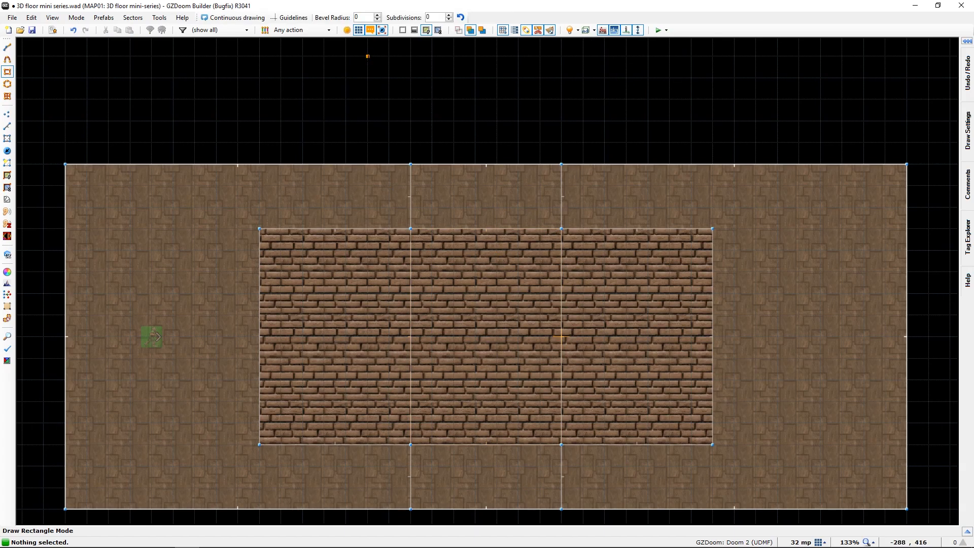
{"action": "left_click", "coordinate": [346, 78]}
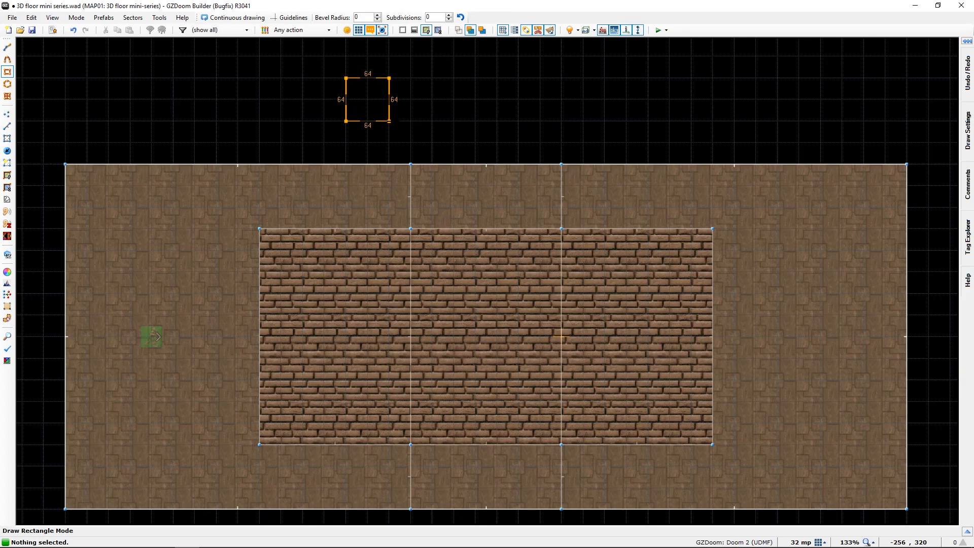
{"action": "left_click", "coordinate": [389, 121]}
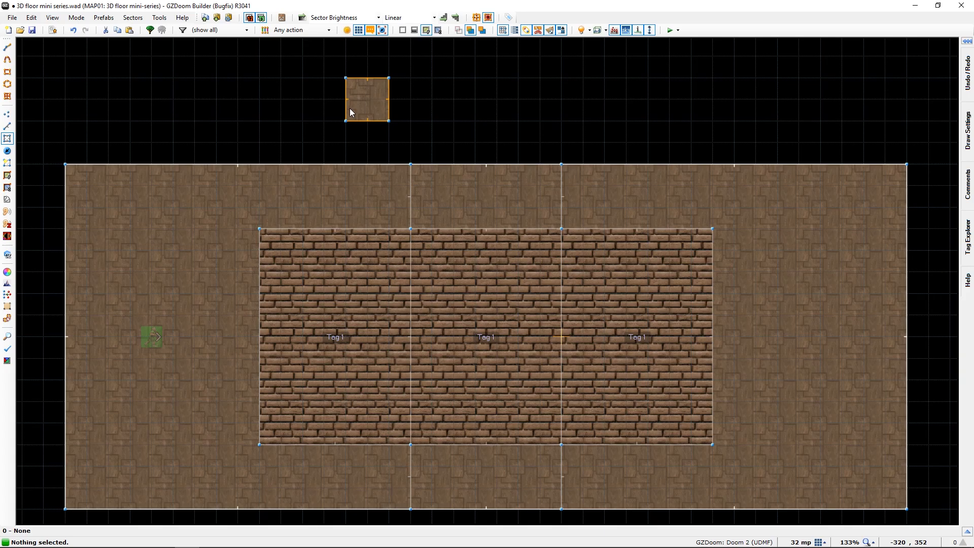
{"action": "left_click", "coordinate": [366, 93]}
{"action": "left_click_drag", "start_coordinate": [367, 92], "coordinate": [364, 113]}
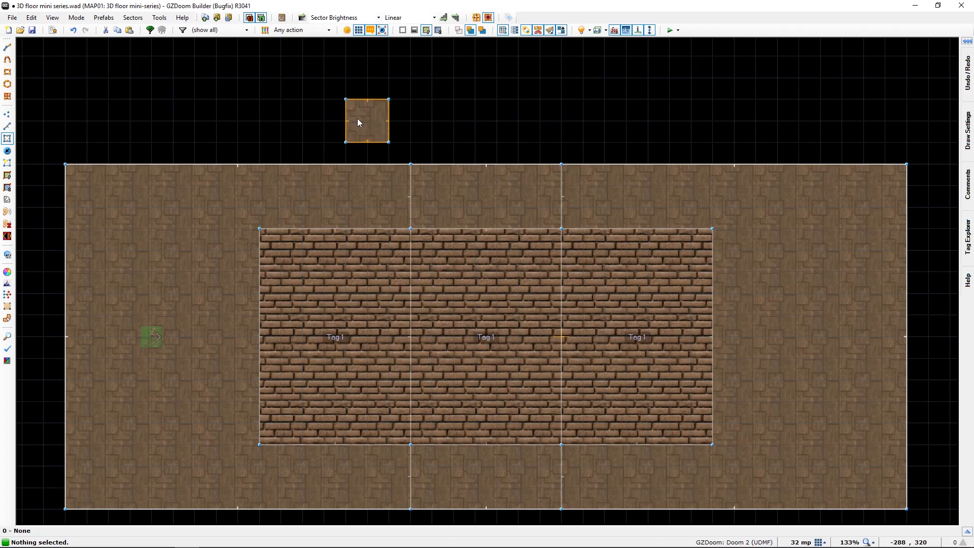
Step: Give the control sector's right linedef action 160, Sector Set 3D Floor, with sector tag 1
{"action": "key", "text": "l"}
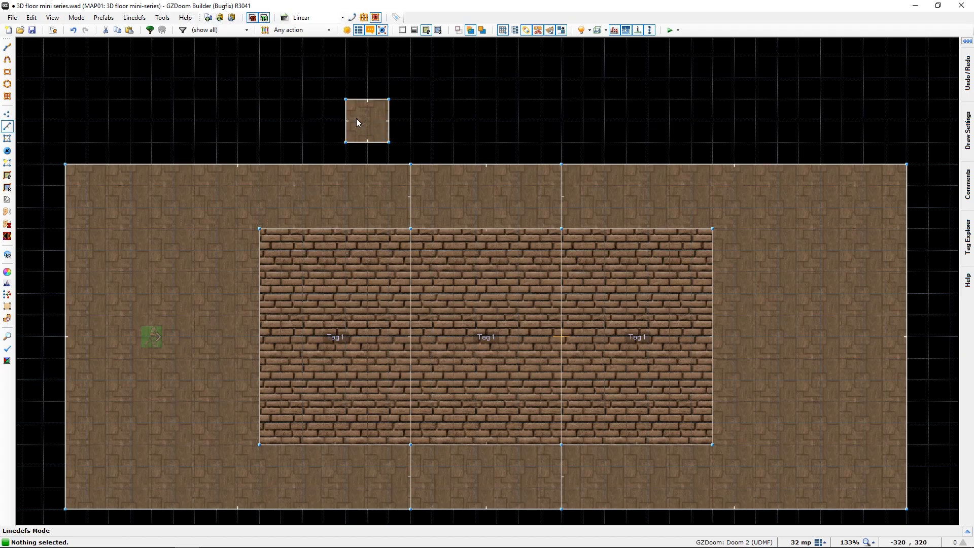
{"action": "left_click", "coordinate": [388, 122]}
{"action": "right_click", "coordinate": [388, 122]}
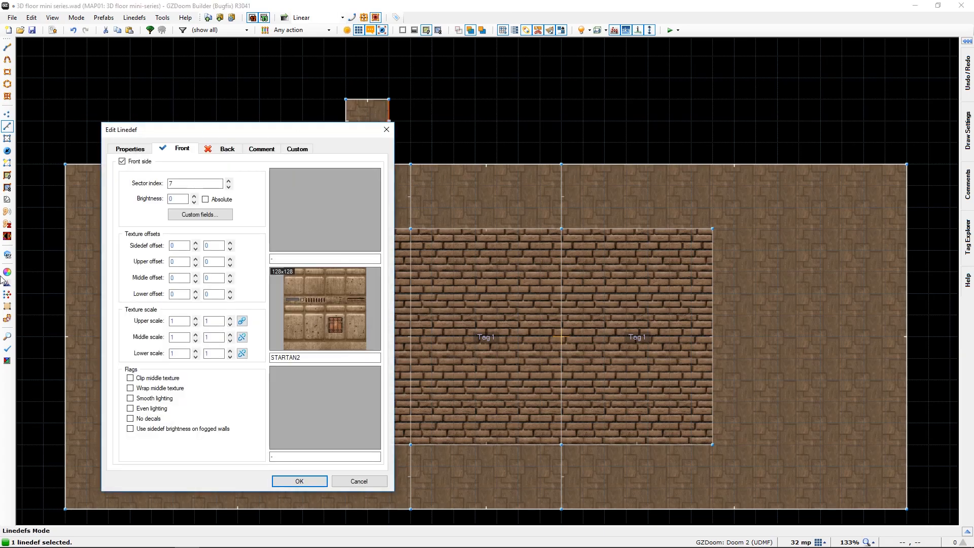
{"action": "left_click", "coordinate": [129, 149]}
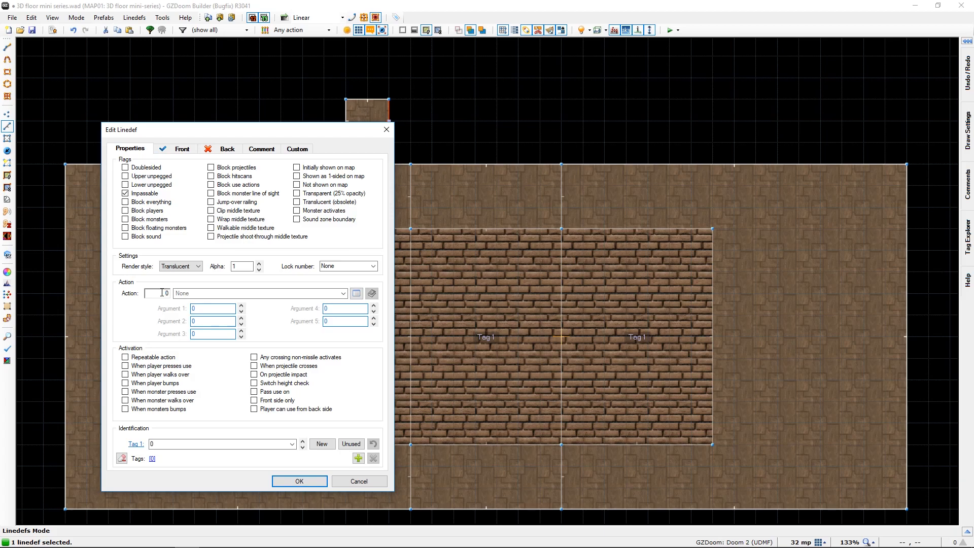
{"action": "key", "text": "BackSpace"}
{"action": "type", "text": "160"}
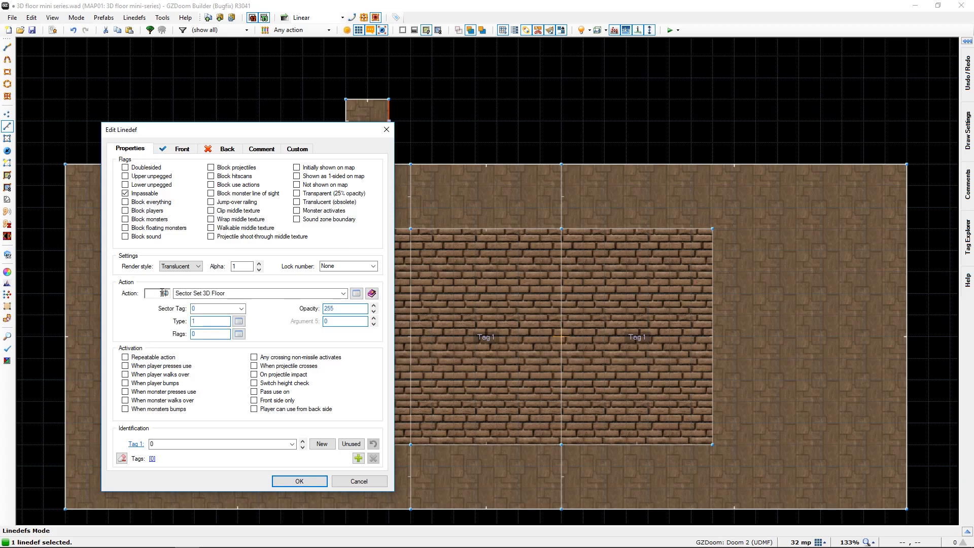
{"action": "left_click", "coordinate": [200, 308]}
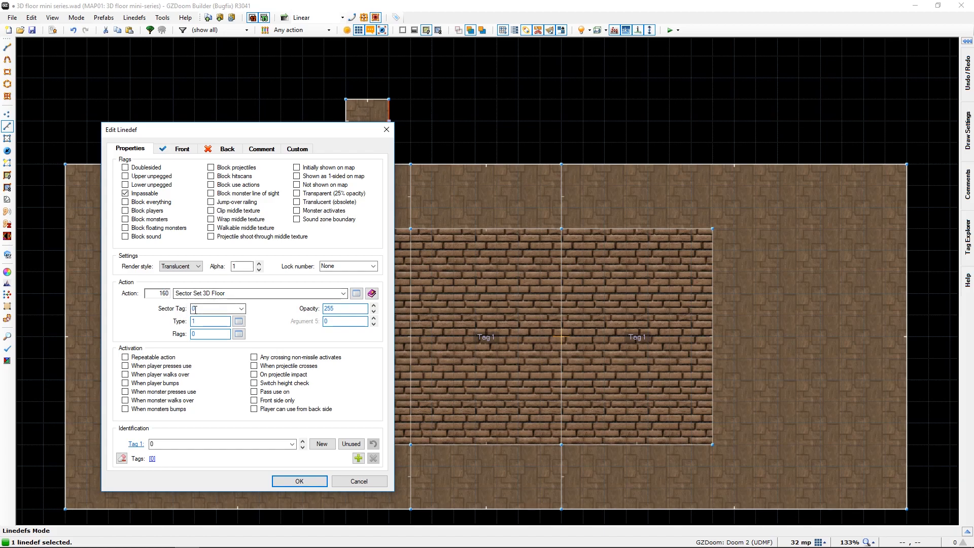
{"action": "type", "text": "1"}
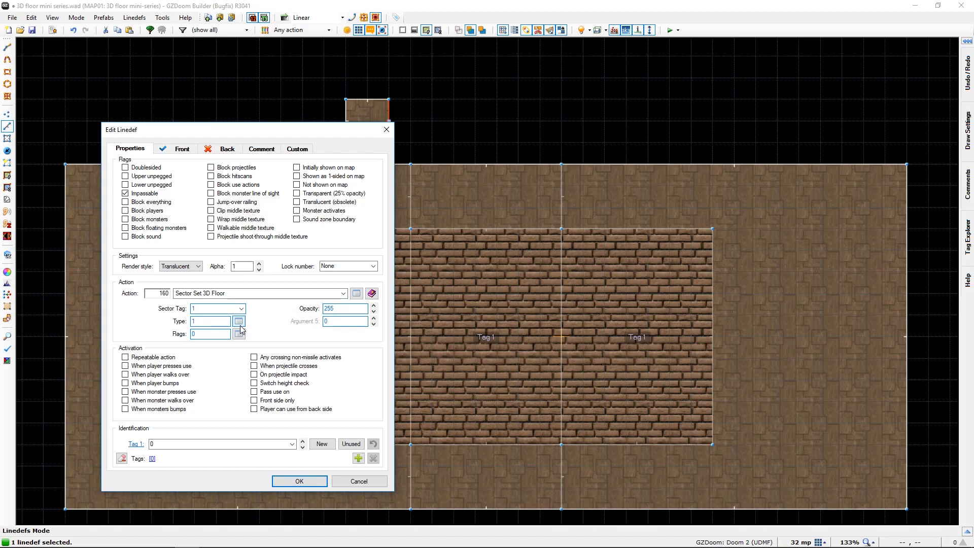
Step: Set the linedef's 3D floor type to 2: Swimmable with an opacity of 200, and apply the linedef settings
{"action": "left_click", "coordinate": [239, 325]}
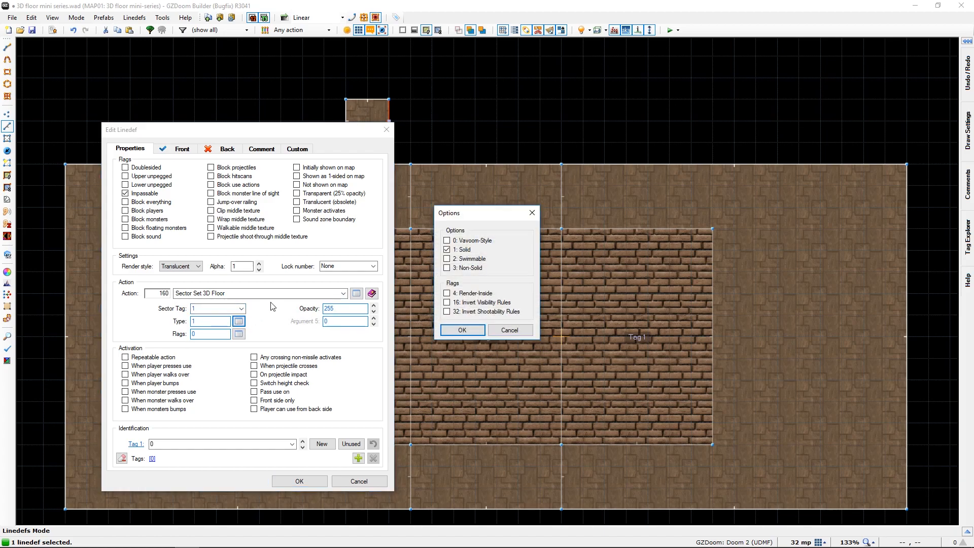
{"action": "left_click", "coordinate": [446, 259]}
{"action": "left_click", "coordinate": [462, 330]}
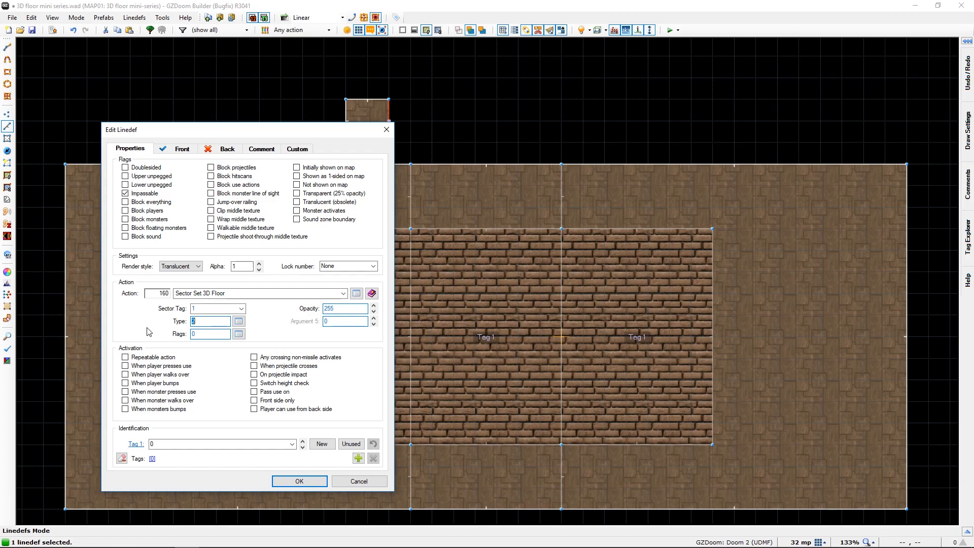
{"action": "left_click", "coordinate": [338, 307]}
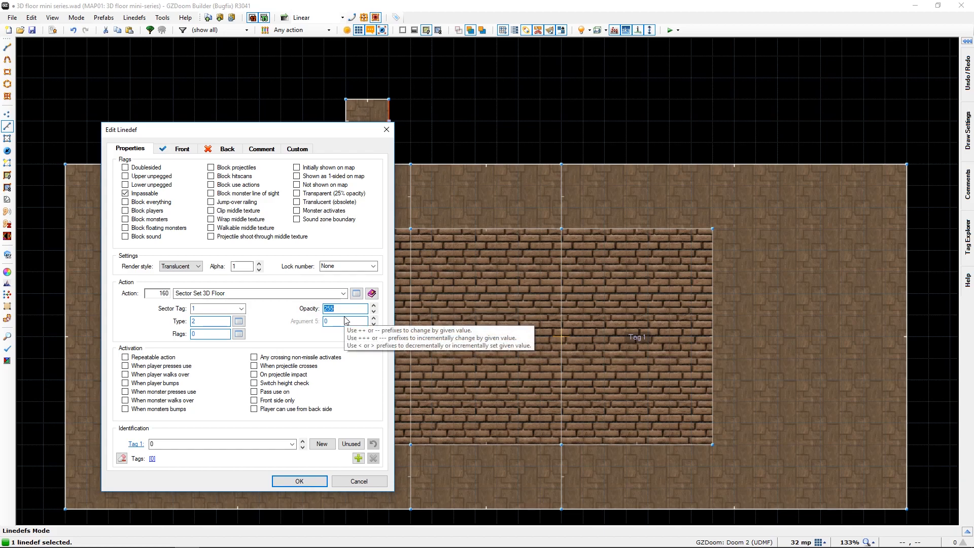
{"action": "type", "text": "50"}
{"action": "key", "text": "BackSpace"}
{"action": "key", "text": "BackSpace"}
{"action": "type", "text": "200"}
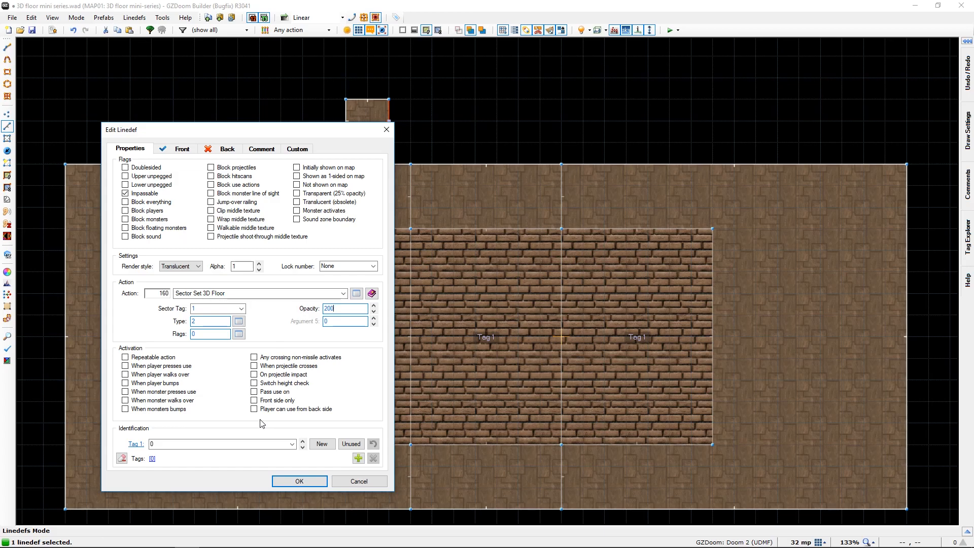
{"action": "left_click", "coordinate": [295, 481]}
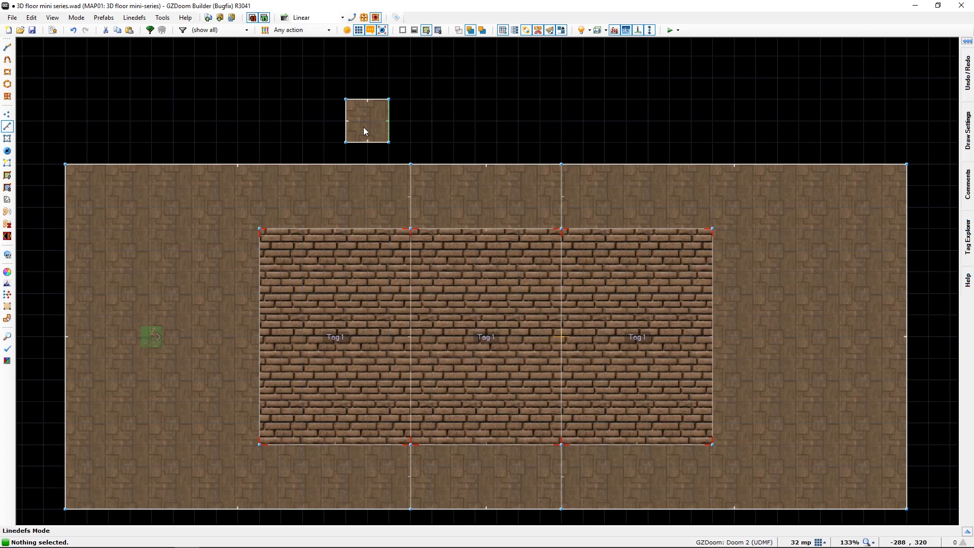
Step: Set the control sector's ceiling texture to BRICK12 from the Brick texture set
{"action": "key", "text": "s"}
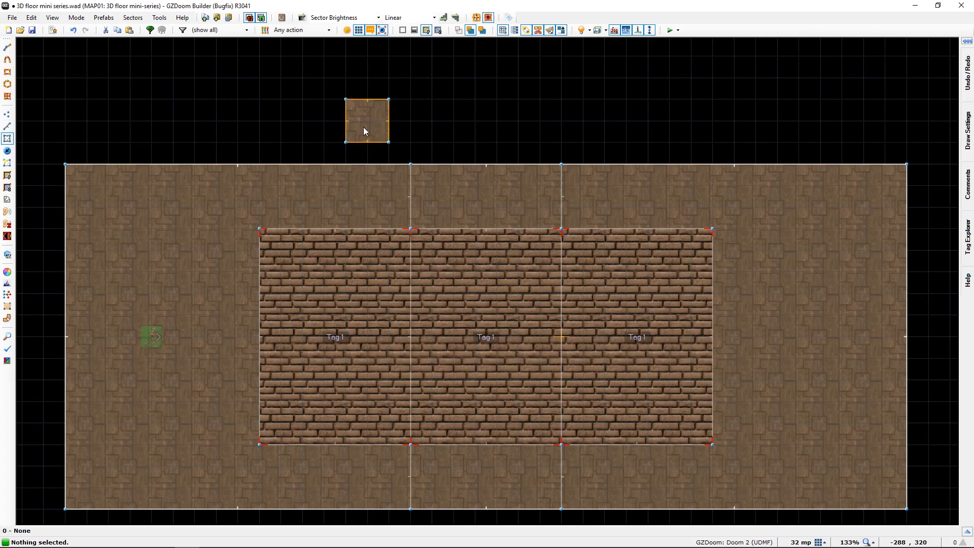
{"action": "right_click", "coordinate": [363, 128]}
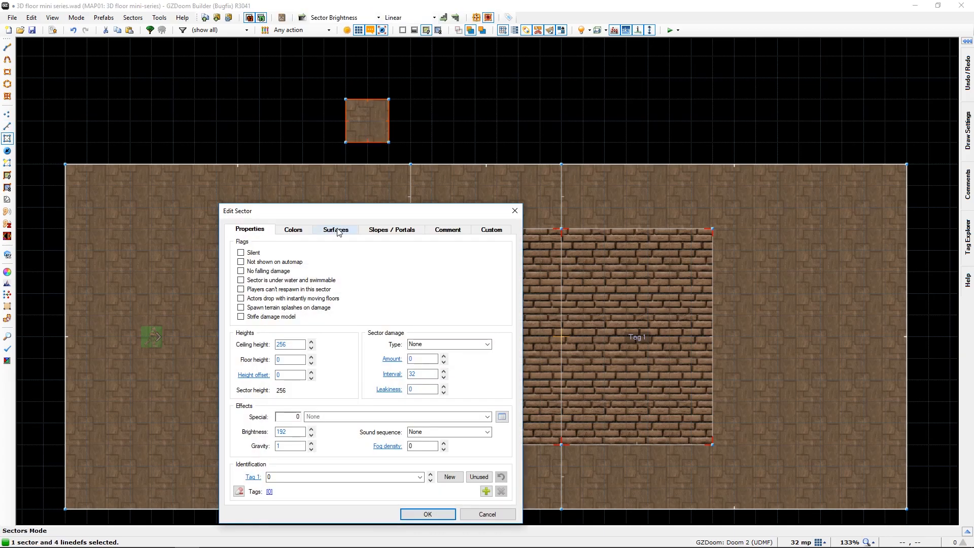
{"action": "left_click", "coordinate": [336, 229]}
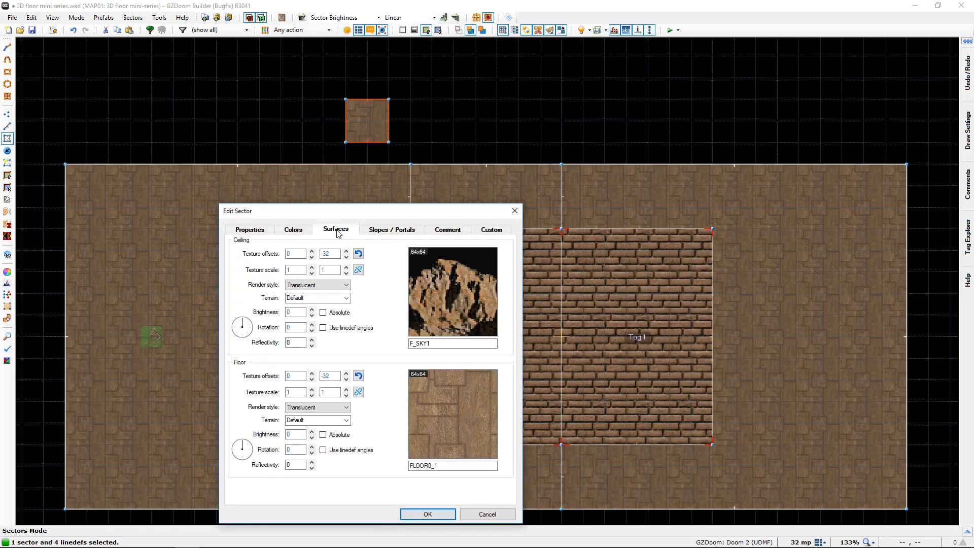
{"action": "left_click", "coordinate": [465, 286]}
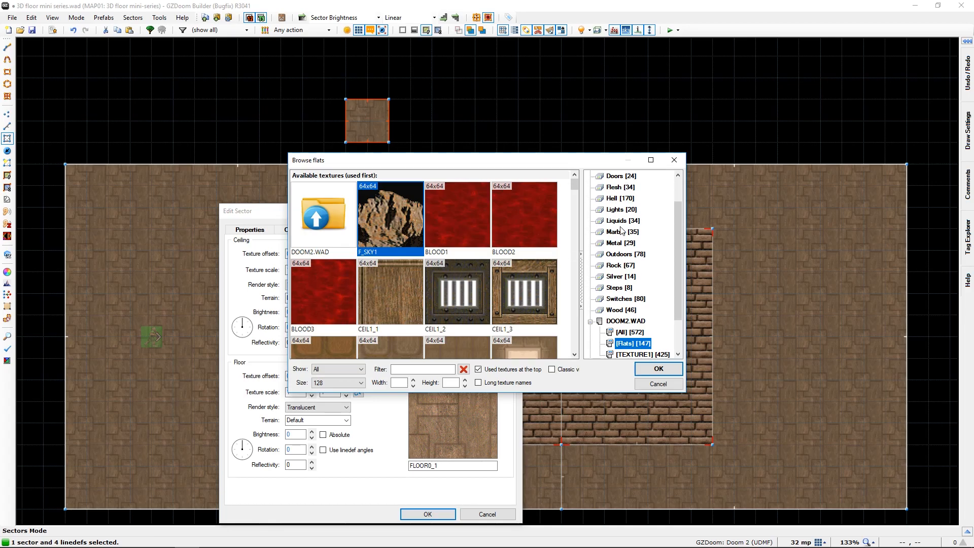
{"action": "scroll", "coordinate": [621, 223], "scroll_direction": "up", "scroll_amount": 1}
{"action": "left_click", "coordinate": [616, 179]}
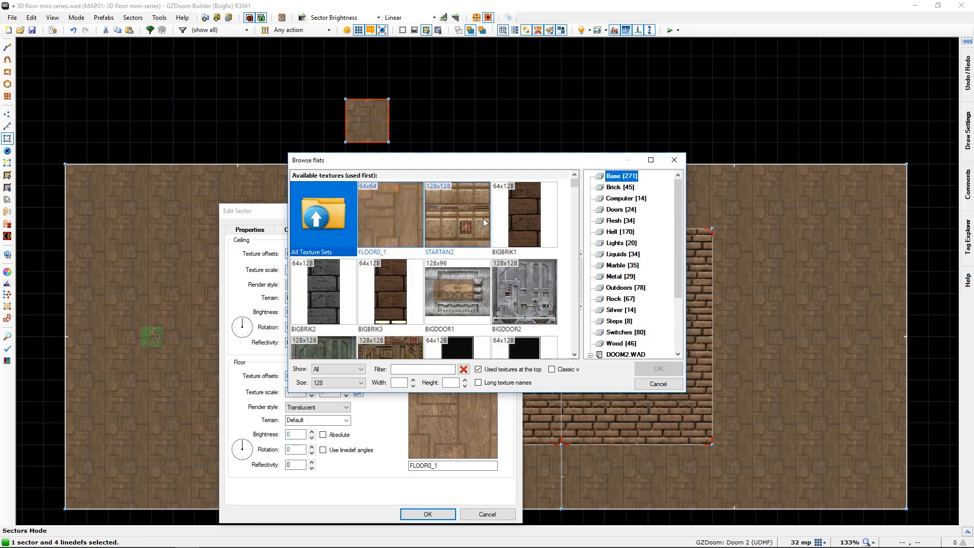
{"action": "left_click", "coordinate": [614, 189]}
{"action": "left_click", "coordinate": [369, 229]}
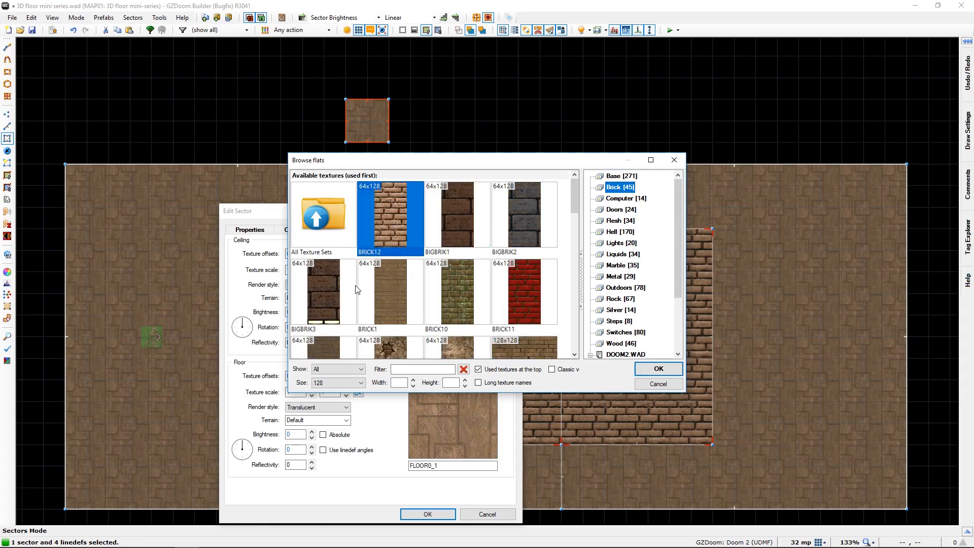
{"action": "left_click", "coordinate": [659, 370]}
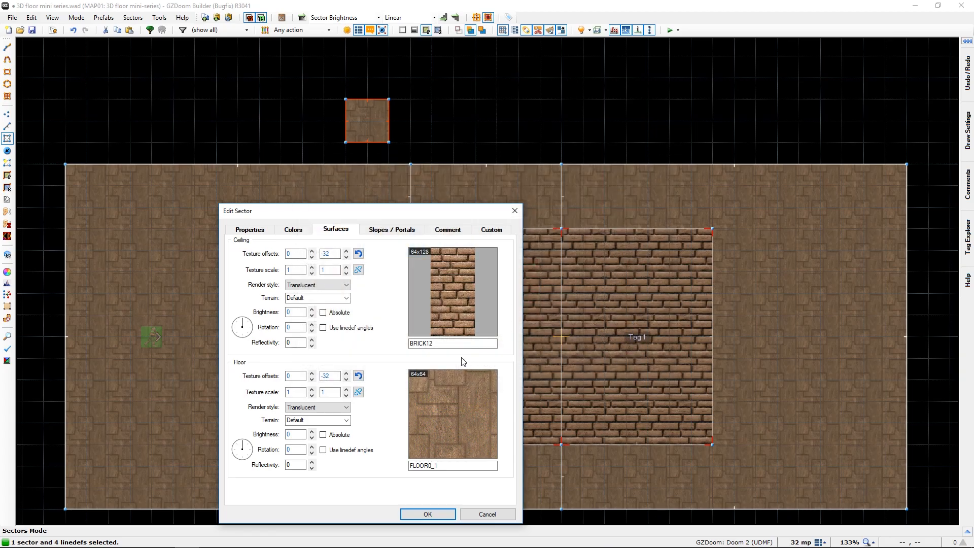
Step: Set the control sector's floor texture to FWATER1 from the Liquids texture set and apply the sector settings
{"action": "left_click", "coordinate": [457, 408]}
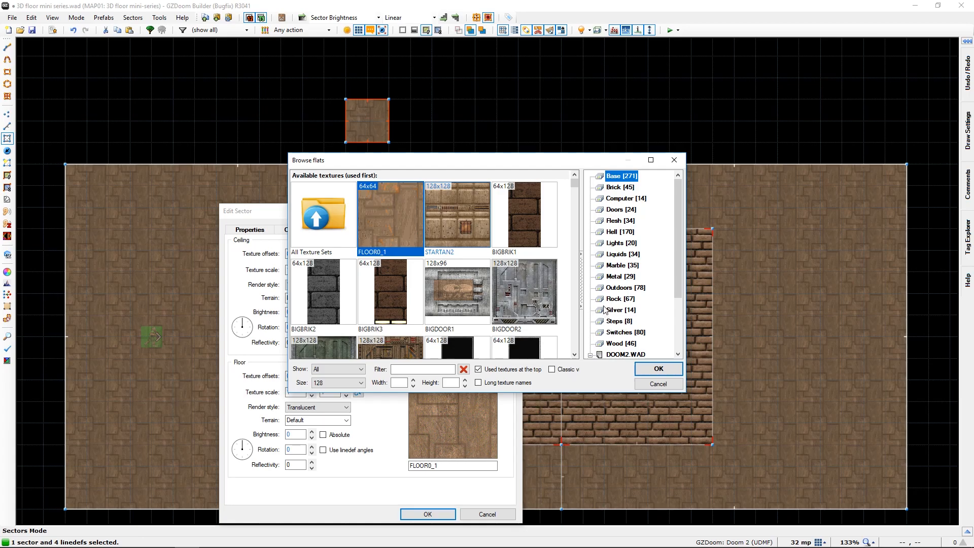
{"action": "left_click", "coordinate": [601, 258]}
{"action": "scroll", "coordinate": [407, 255], "scroll_direction": "down", "scroll_amount": 1}
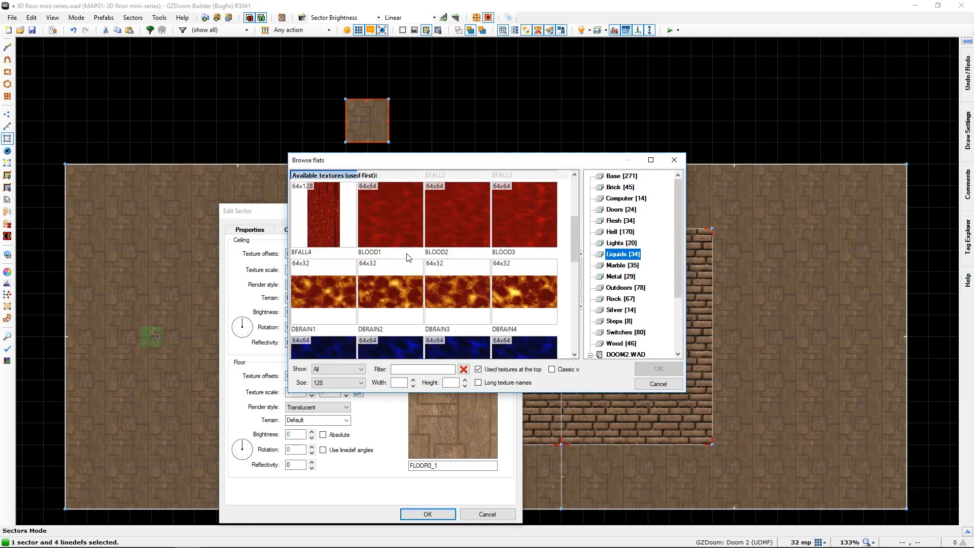
{"action": "scroll", "coordinate": [407, 257], "scroll_direction": "down", "scroll_amount": 1}
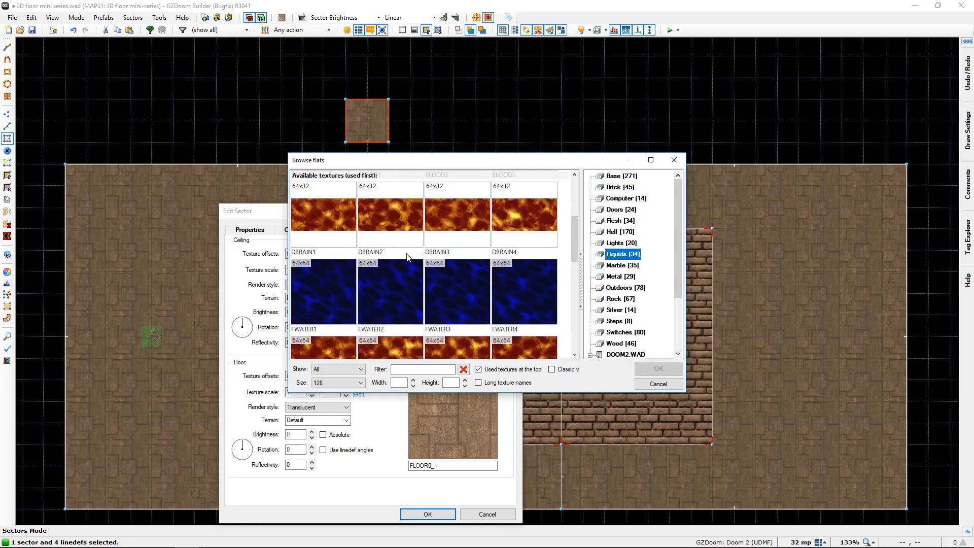
{"action": "left_click", "coordinate": [313, 283]}
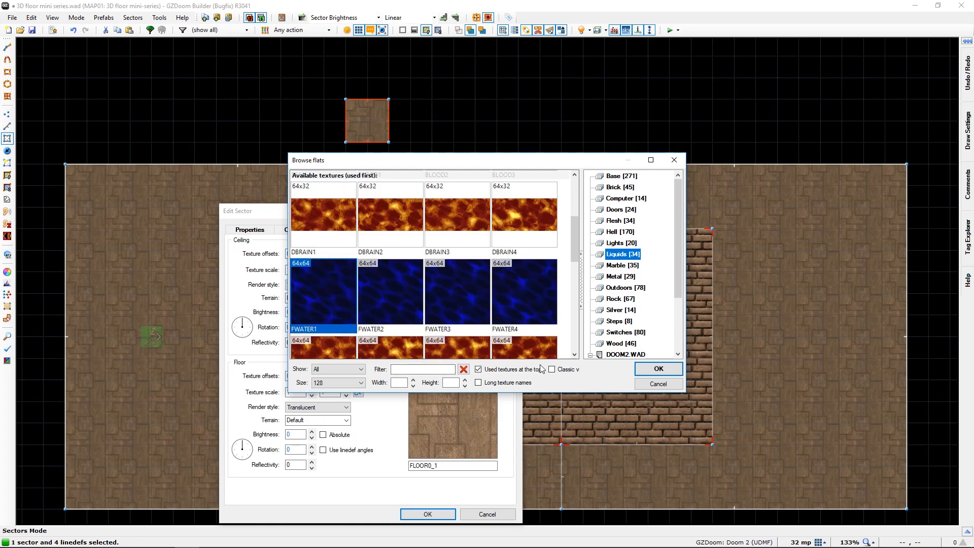
{"action": "left_click", "coordinate": [657, 368]}
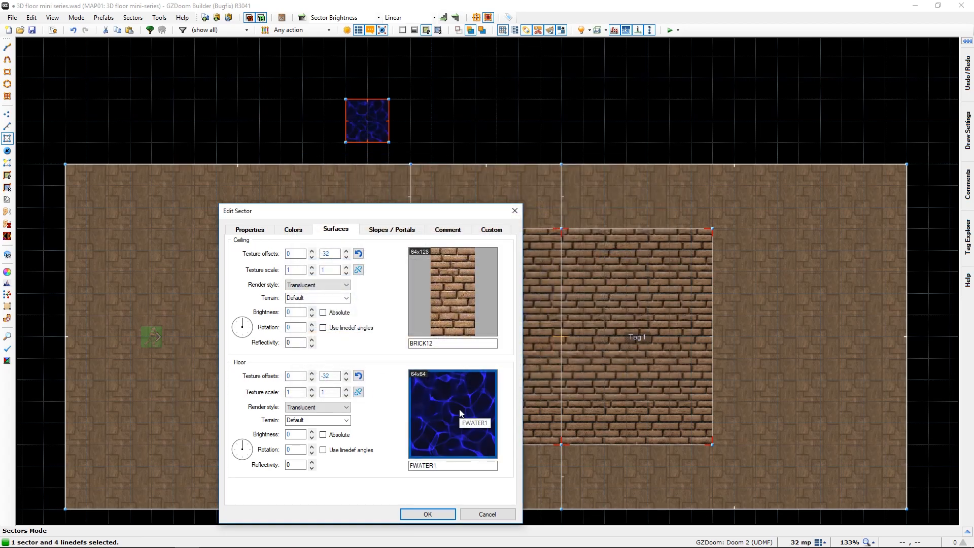
{"action": "left_click", "coordinate": [427, 514]}
Step: Inspect the 3D floor's sides in the room and the control sector's interior surfaces in the 3D view
{"action": "key", "text": "w"}
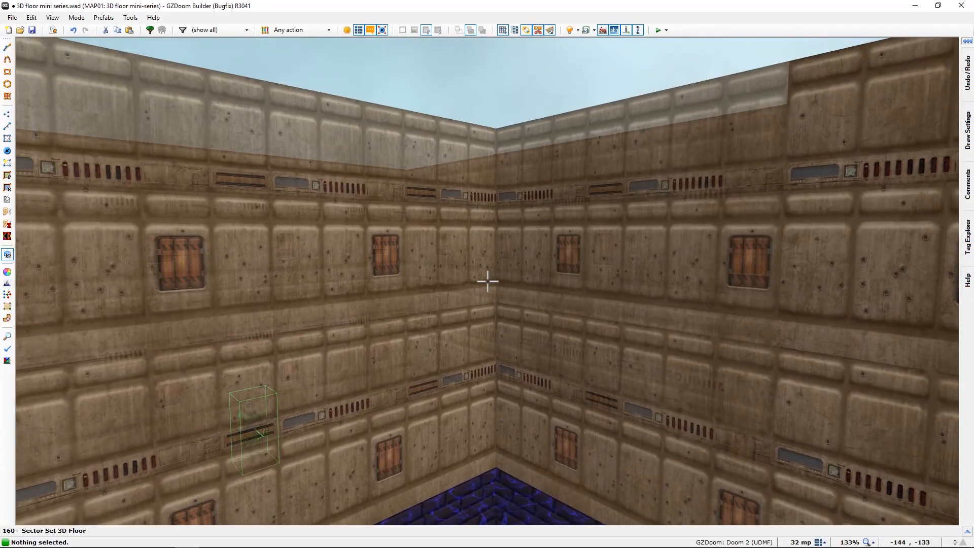
{"action": "key", "text": "e"}
{"action": "key", "text": "s"}
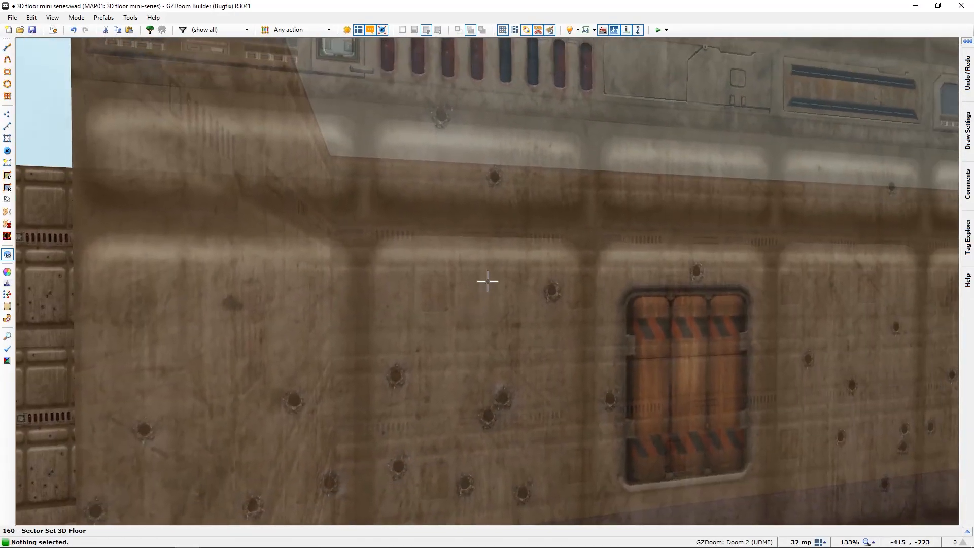
{"action": "key", "text": "e"}
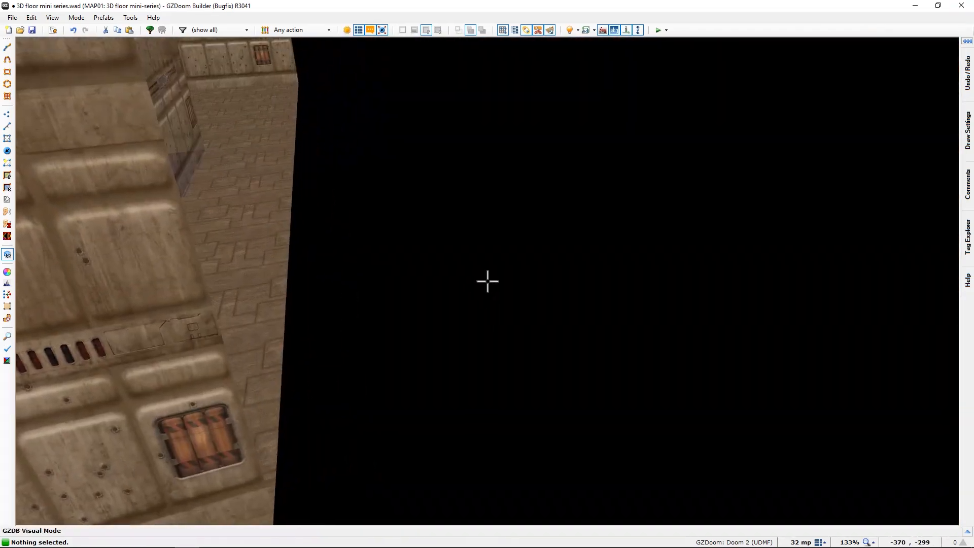
{"action": "key", "text": "f"}
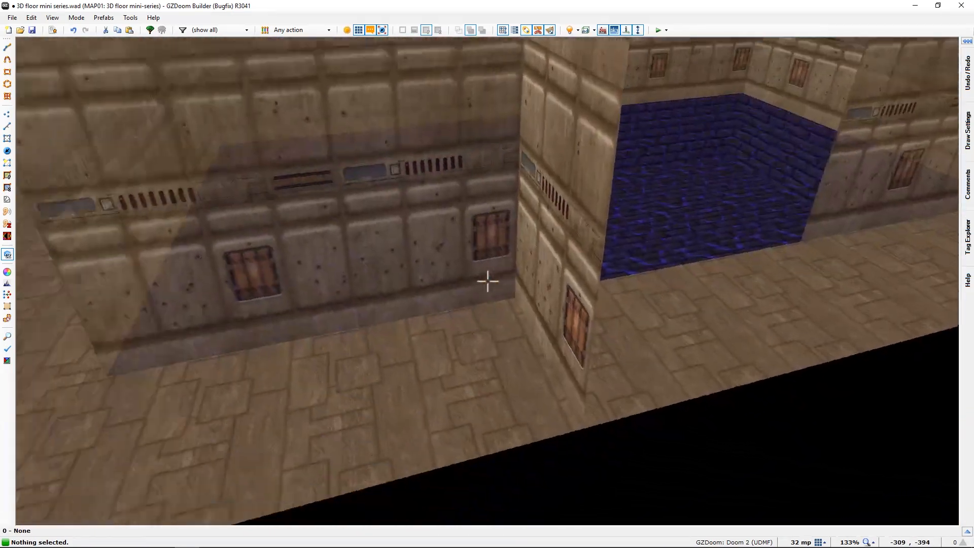
{"action": "key", "text": "f"}
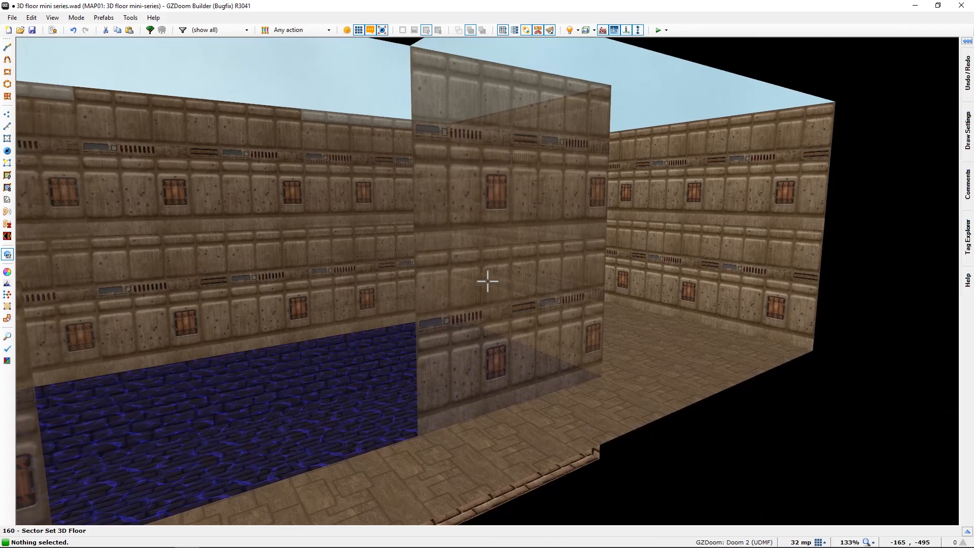
{"action": "key", "text": "e"}
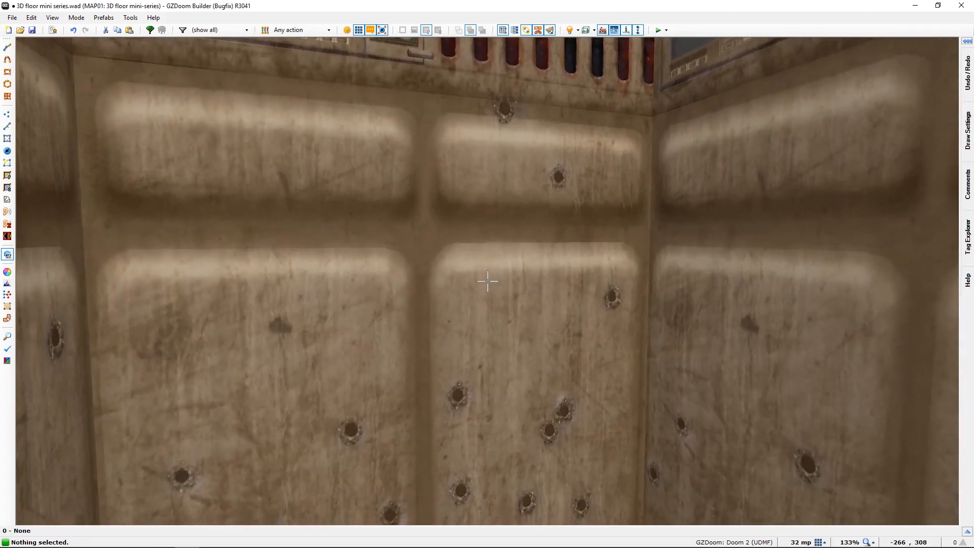
{"action": "key", "text": "f"}
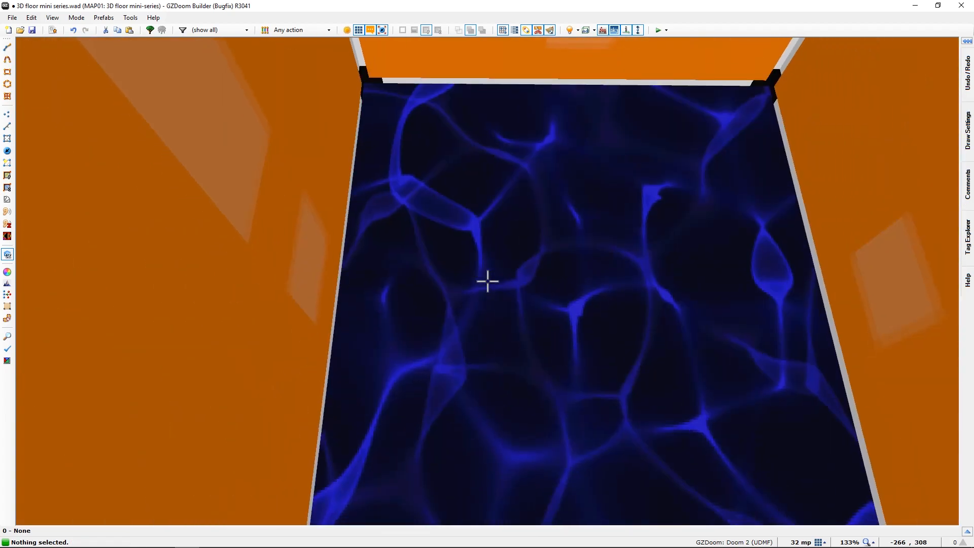
{"action": "key", "text": "d"}
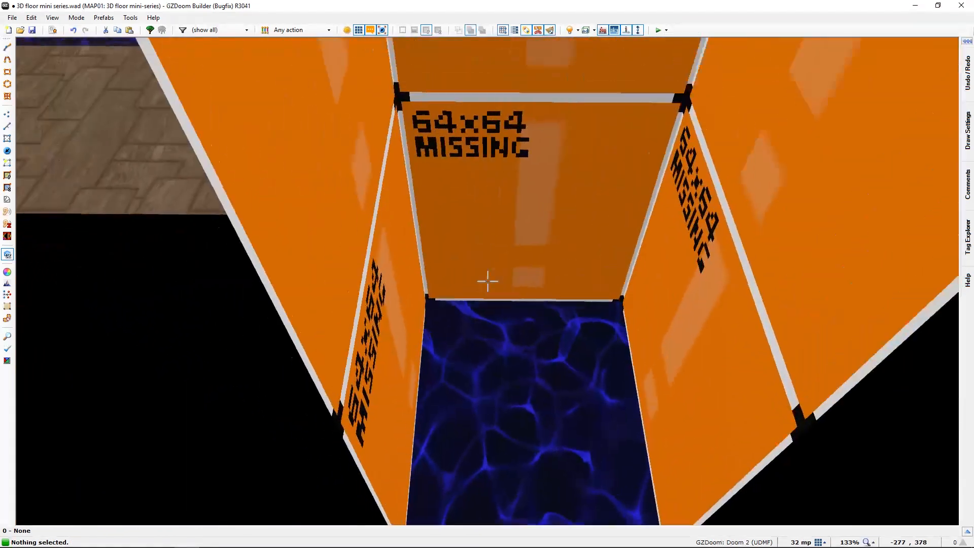
{"action": "key", "text": "s"}
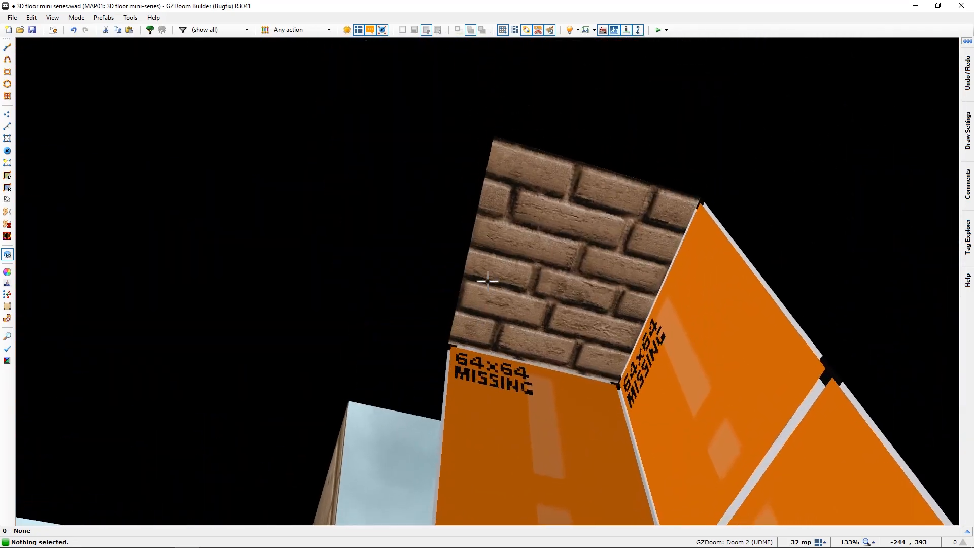
Step: Select the control sector's ceiling and lower it to a height of -1
{"action": "left_click", "coordinate": [488, 280]}
{"action": "key", "text": "d"}
{"action": "scroll", "coordinate": [487, 281], "scroll_direction": "down", "scroll_amount": 8}
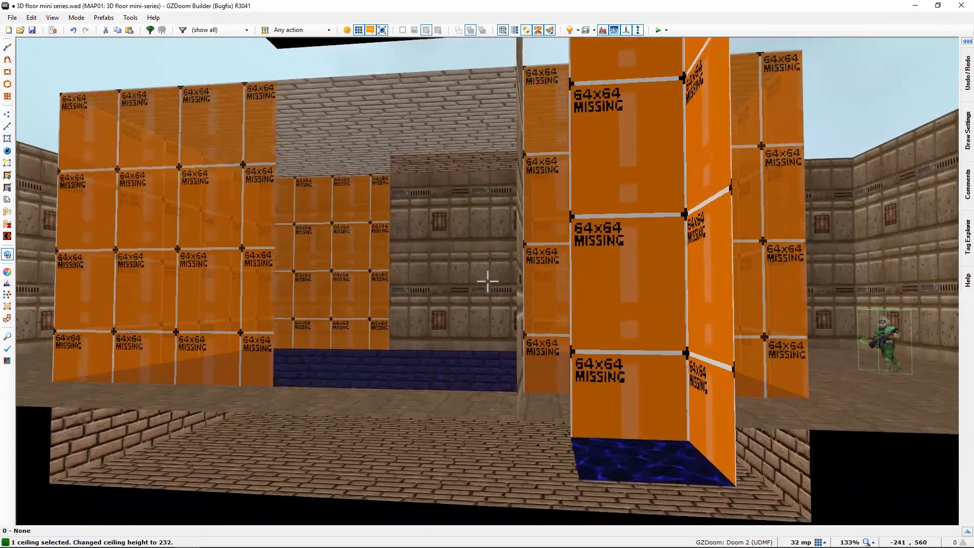
{"action": "scroll", "coordinate": [488, 281], "scroll_direction": "down", "scroll_amount": 16}
{"action": "key", "text": "s"}
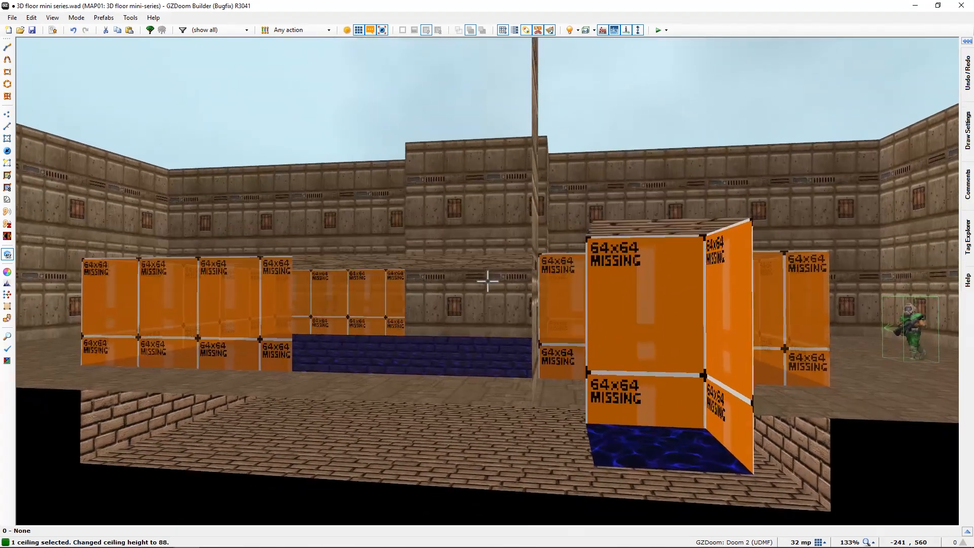
{"action": "scroll", "coordinate": [487, 280], "scroll_direction": "down", "scroll_amount": 8}
{"action": "key", "text": "w"}
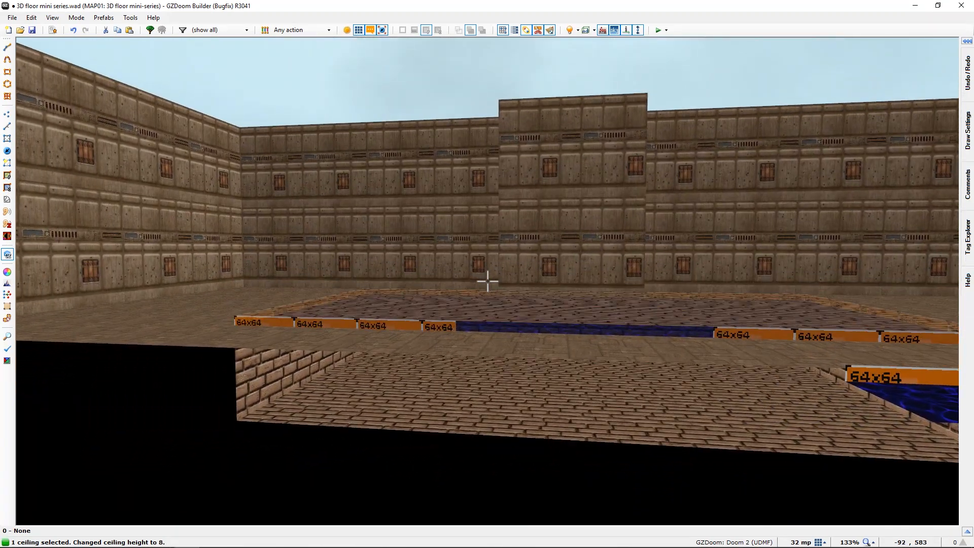
{"action": "key", "text": "w"}
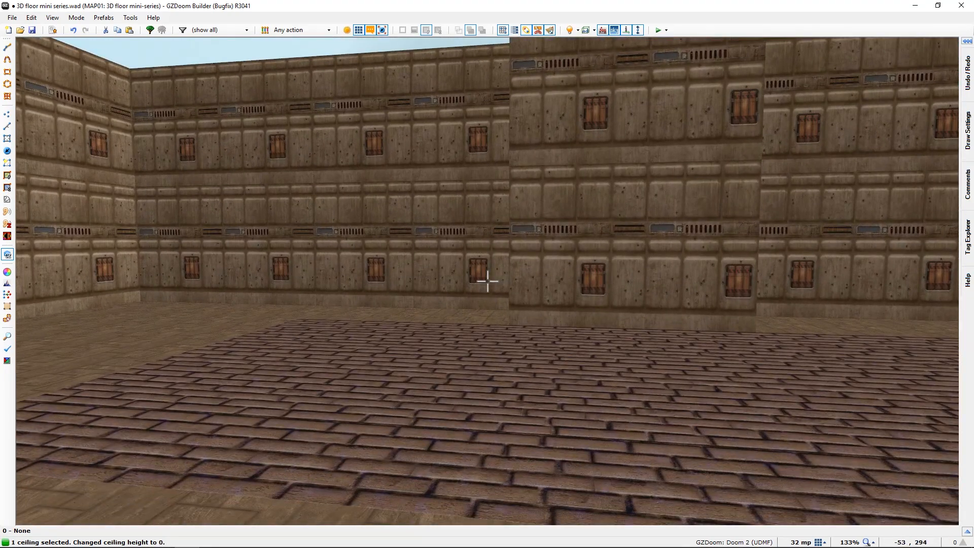
{"action": "scroll", "coordinate": [487, 281], "scroll_direction": "down", "scroll_amount": 1, "text": "shift"}
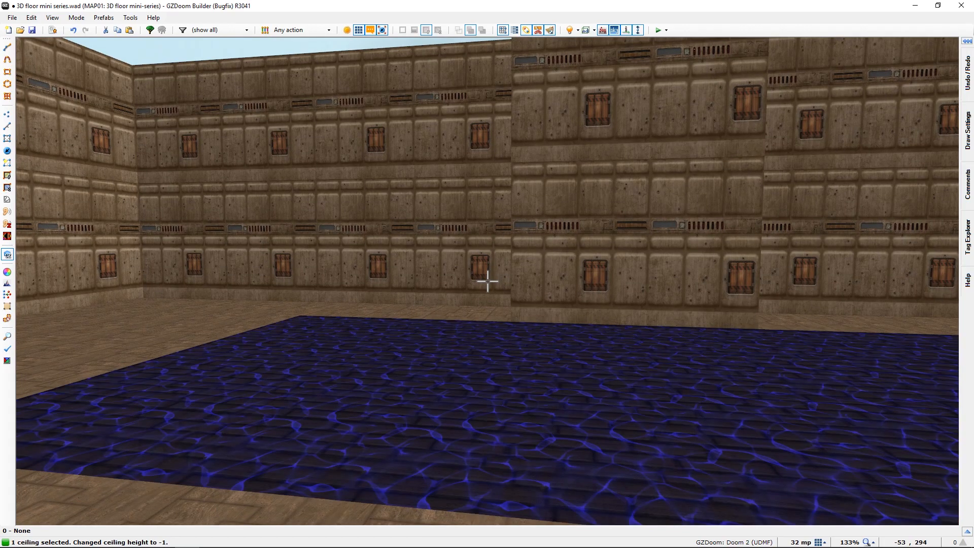
Step: Set the control sector's ceiling height to -2 and its floor height to -80
{"action": "key", "text": "s"}
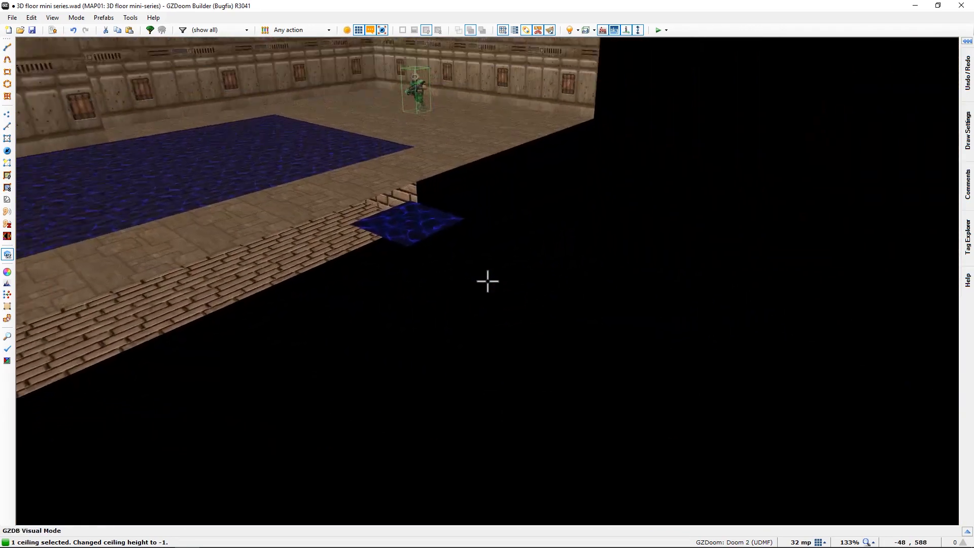
{"action": "key", "text": "w"}
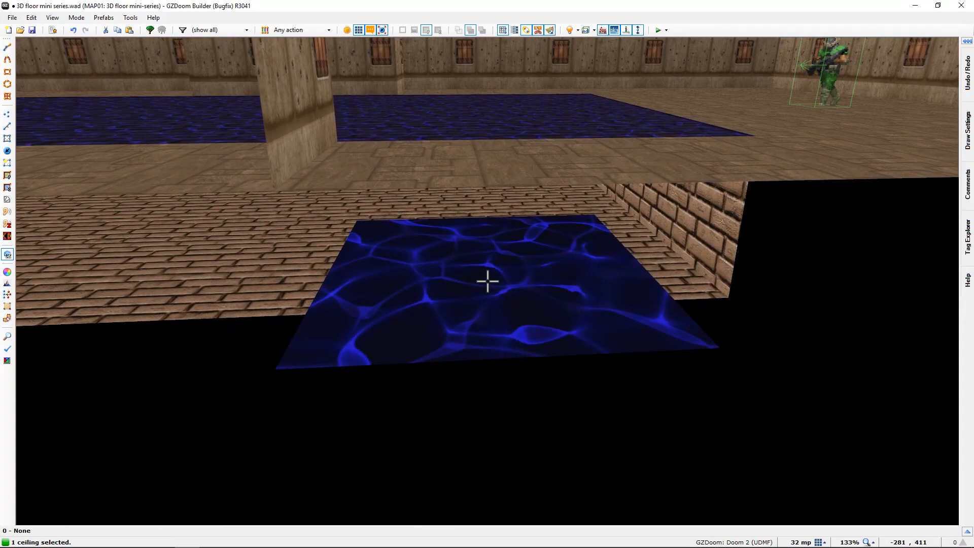
{"action": "key", "text": "a"}
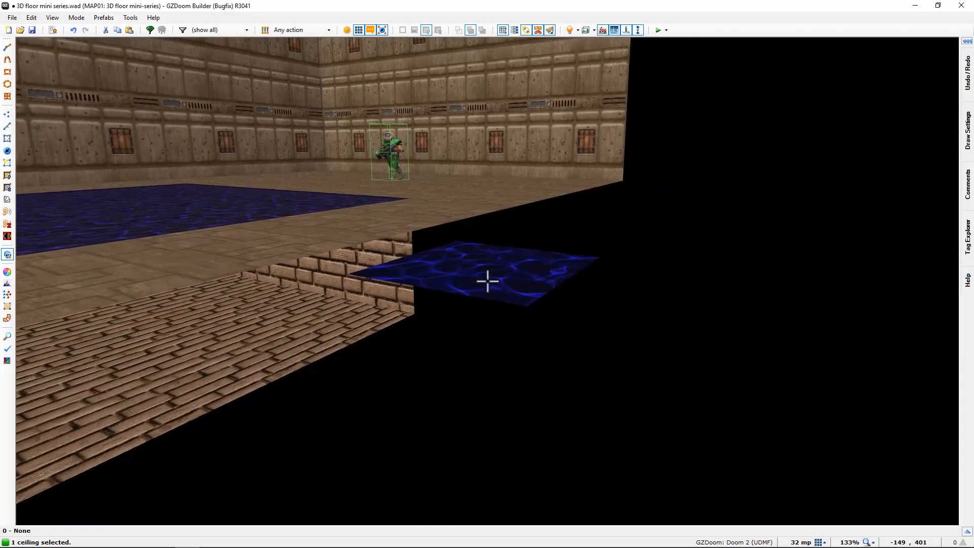
{"action": "right_click", "coordinate": [487, 280]}
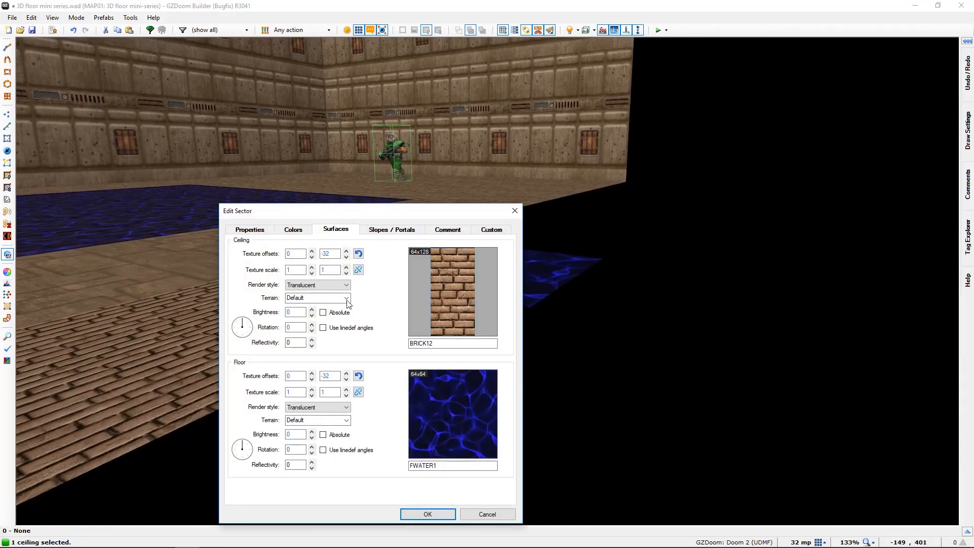
{"action": "left_click", "coordinate": [251, 230]}
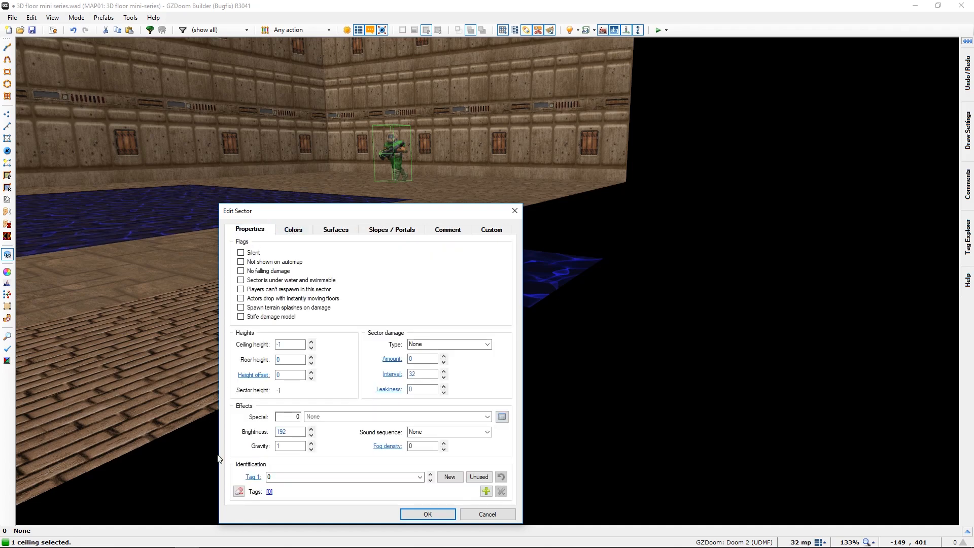
{"action": "left_click", "coordinate": [290, 345]}
{"action": "left_click", "coordinate": [303, 362]}
{"action": "type", "text": "-80"}
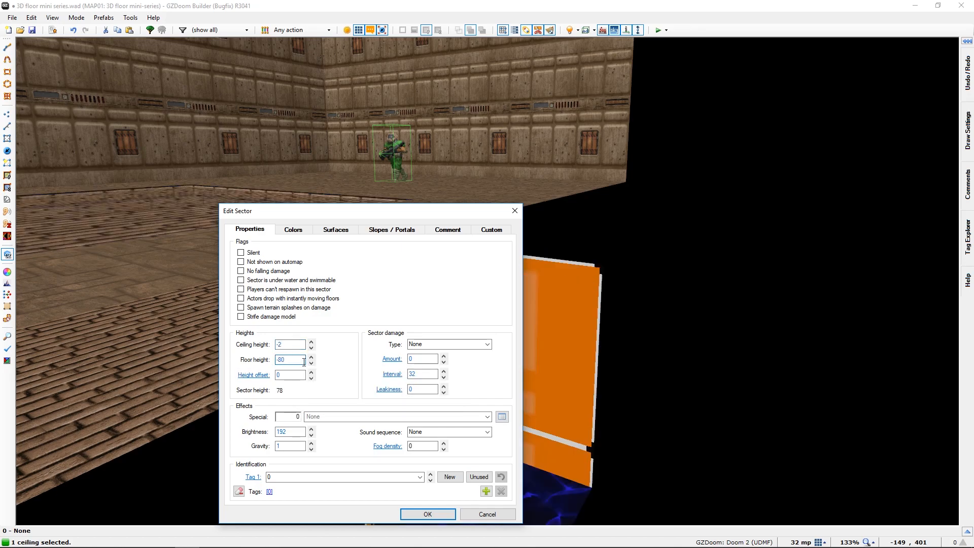
{"action": "key", "text": "Return"}
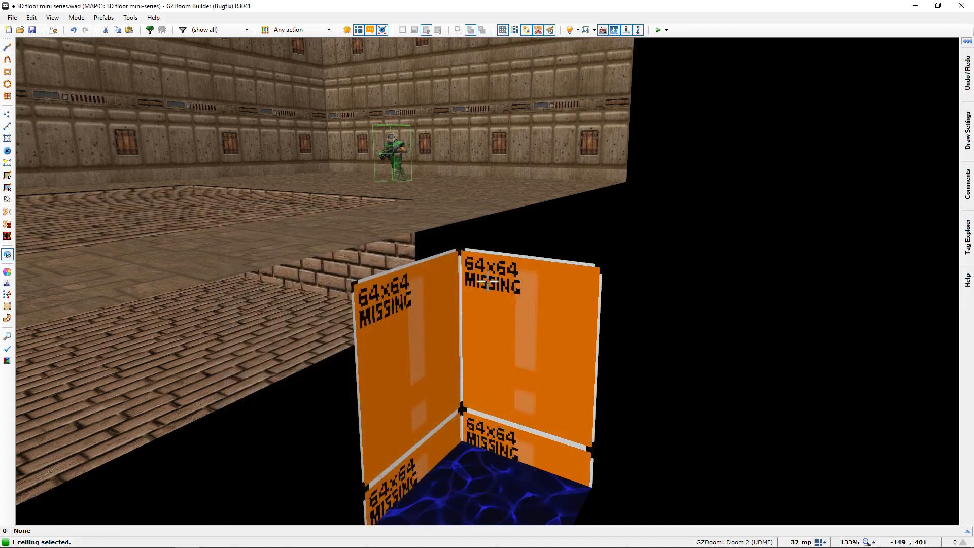
Step: Copy the FWATER1 flat from the control sector's floor and paste it onto its selected ceiling
{"action": "key", "text": "e"}
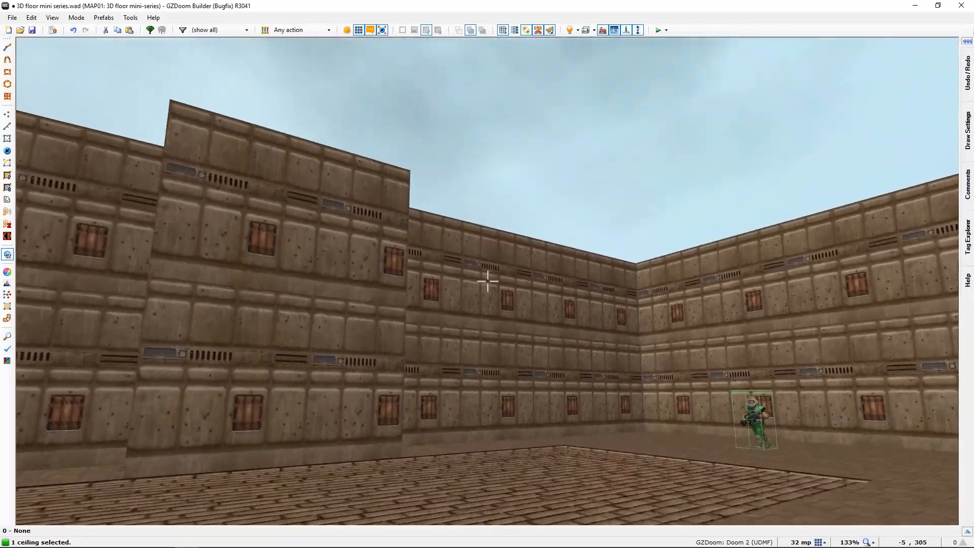
{"action": "key", "text": "e"}
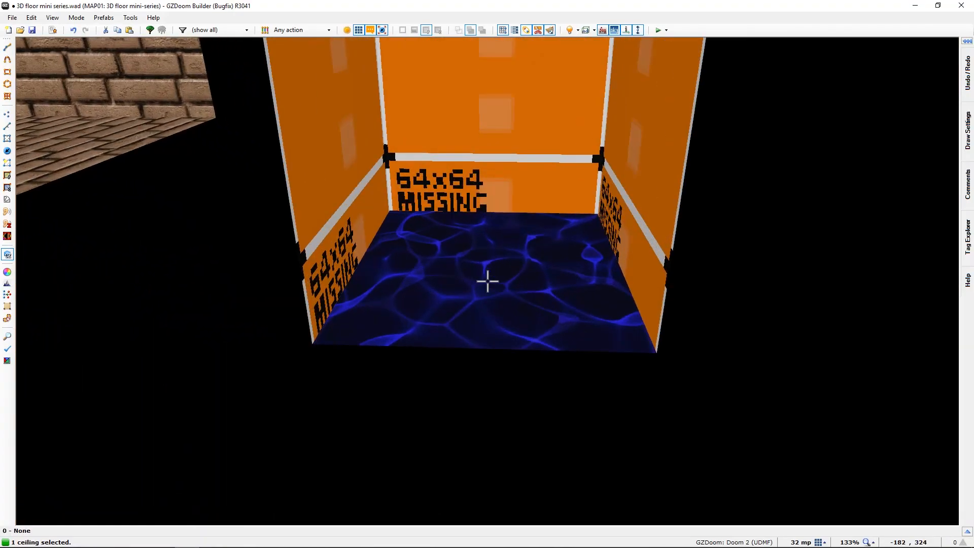
{"action": "key", "text": "ctrl+c"}
{"action": "key", "text": "ctrl+v"}
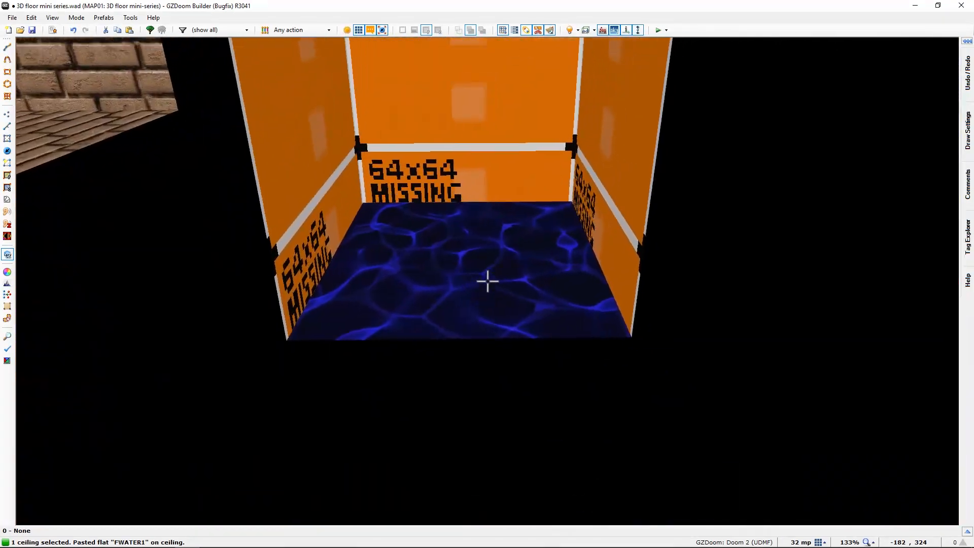
Step: Change the control sector's floor texture to BRICK12 from the Brick texture set and apply the sector settings
{"action": "right_click", "coordinate": [487, 281]}
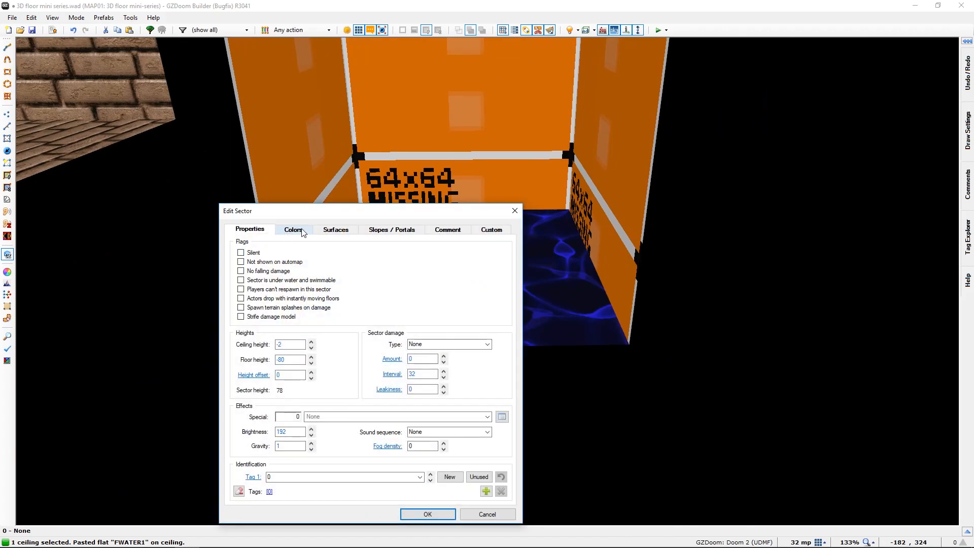
{"action": "left_click", "coordinate": [335, 229]}
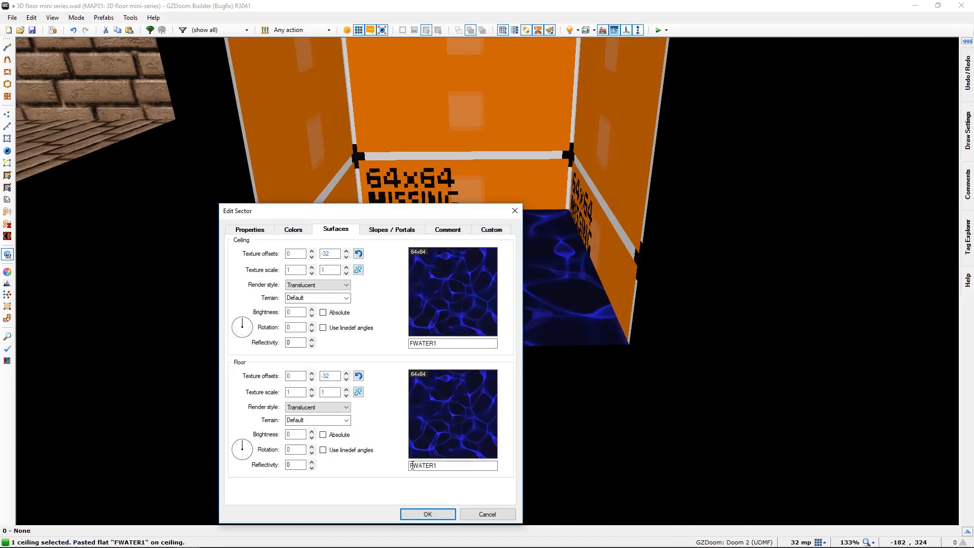
{"action": "left_click", "coordinate": [448, 436]}
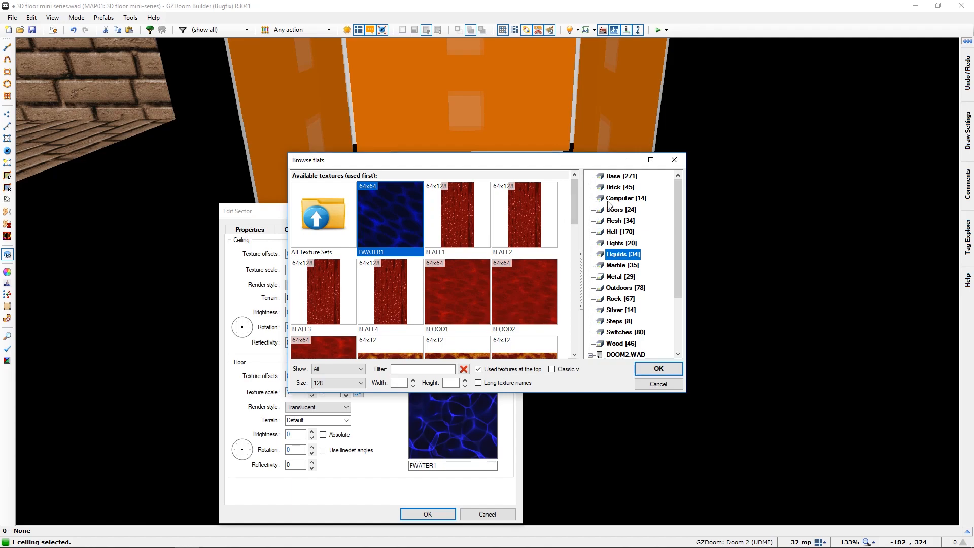
{"action": "left_click", "coordinate": [615, 188]}
{"action": "left_click", "coordinate": [390, 218]}
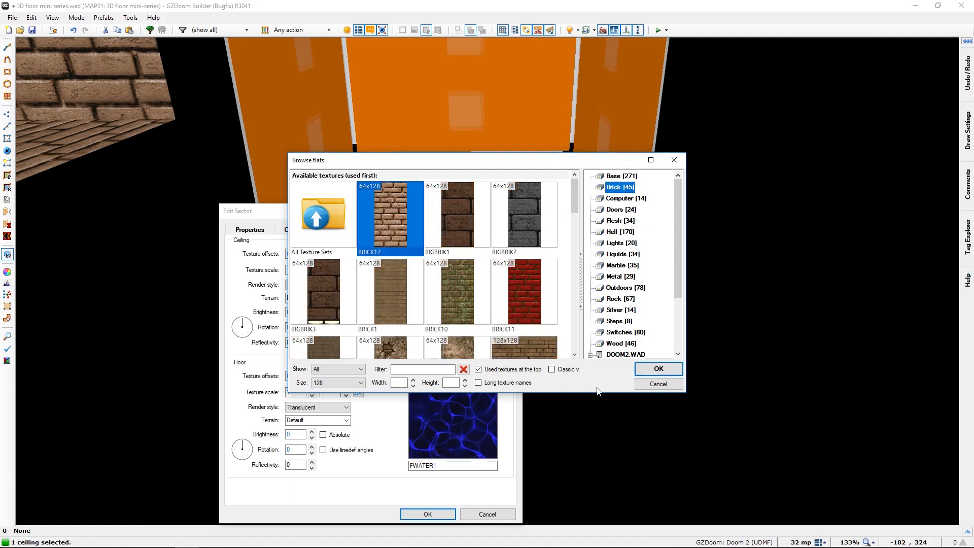
{"action": "left_click", "coordinate": [656, 369]}
{"action": "left_click", "coordinate": [427, 514]}
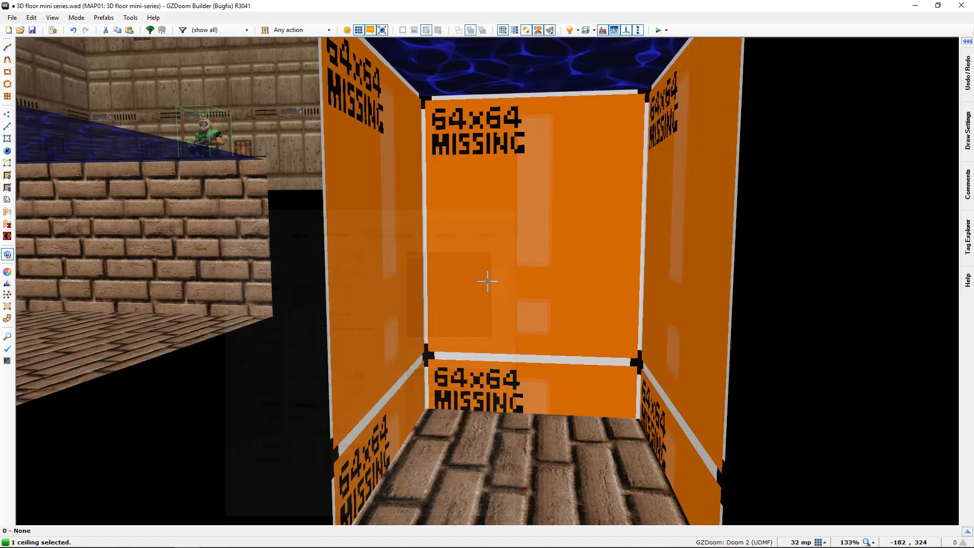
{"action": "key", "text": "d"}
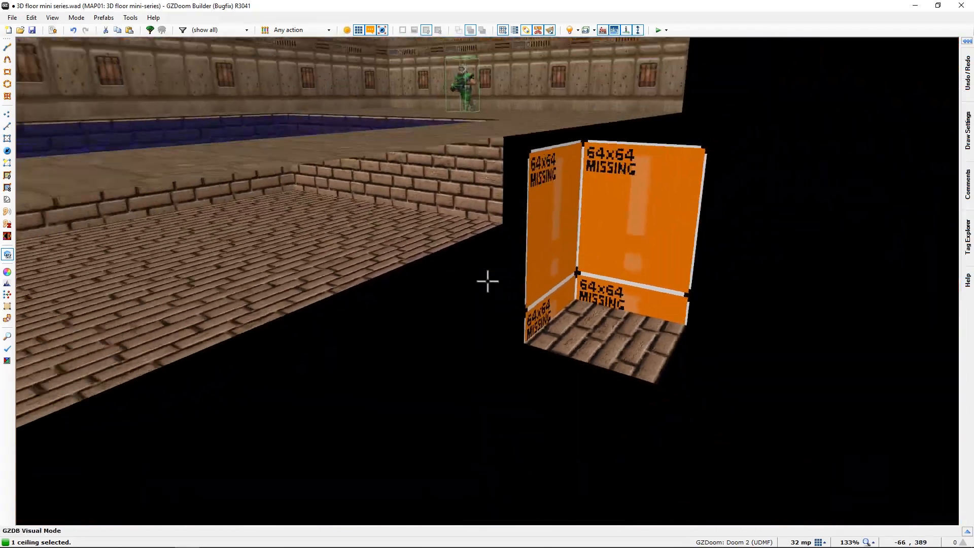
Step: Inspect the water-filled brick pit above and below its surface in the 3D view, along with the control sector outside
{"action": "key", "text": "d"}
{"action": "key", "text": "w"}
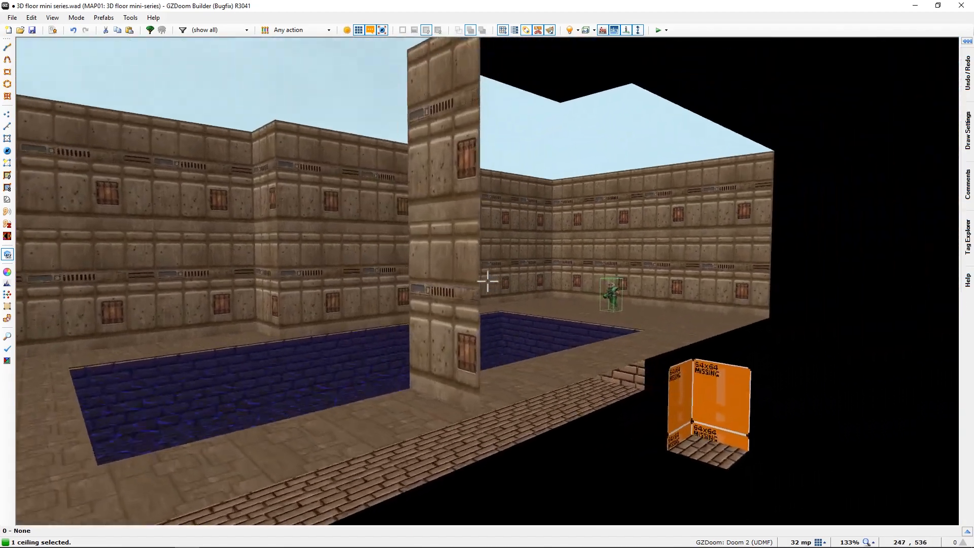
{"action": "key", "text": "e"}
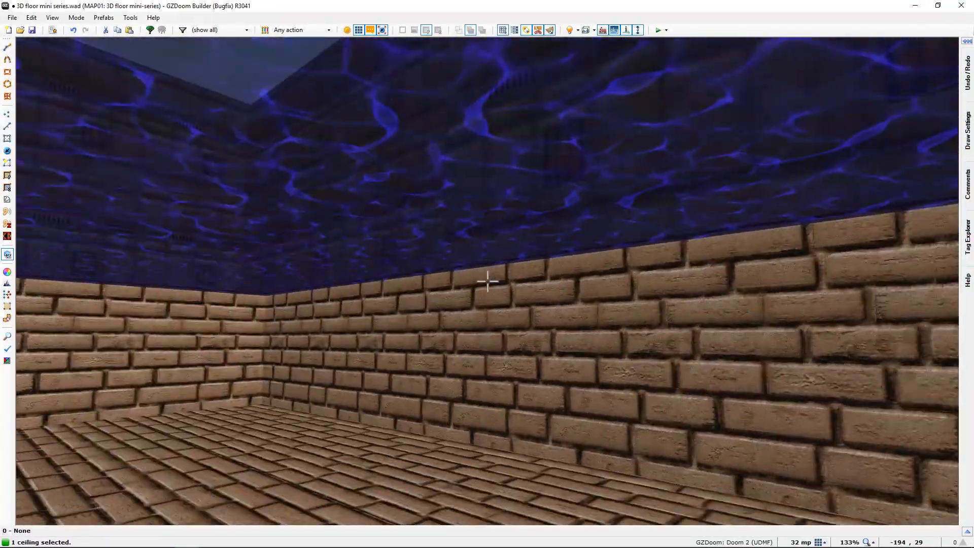
{"action": "key", "text": "e"}
{"action": "key", "text": "e"}
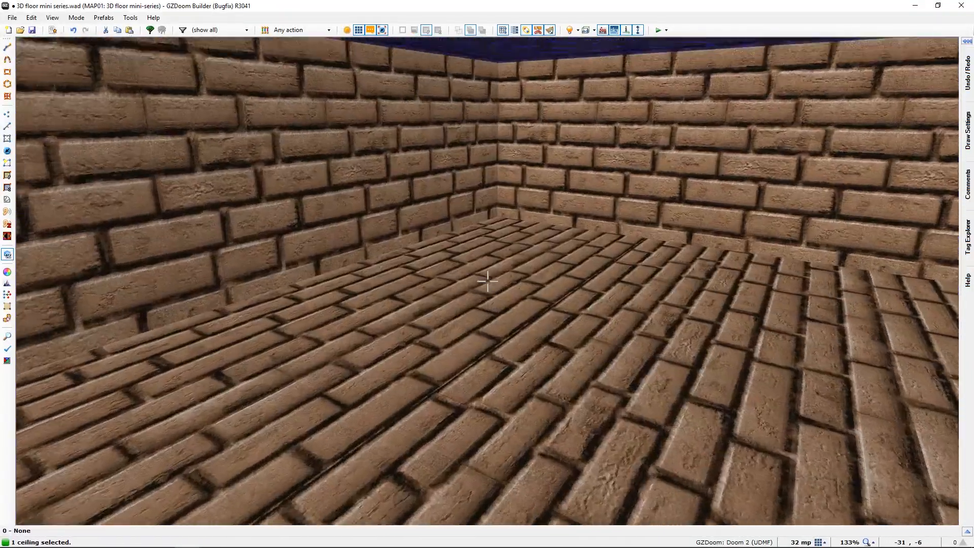
{"action": "key", "text": "d"}
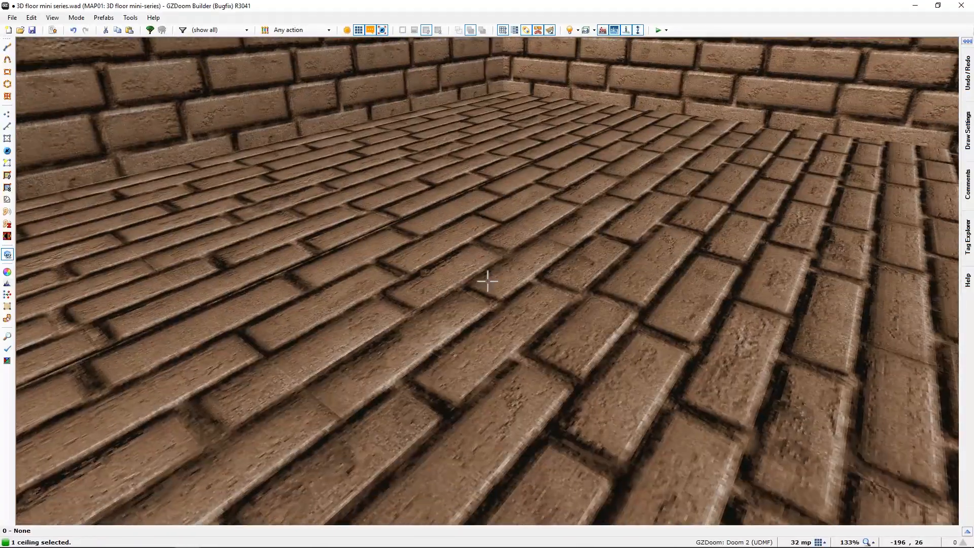
{"action": "key", "text": "f"}
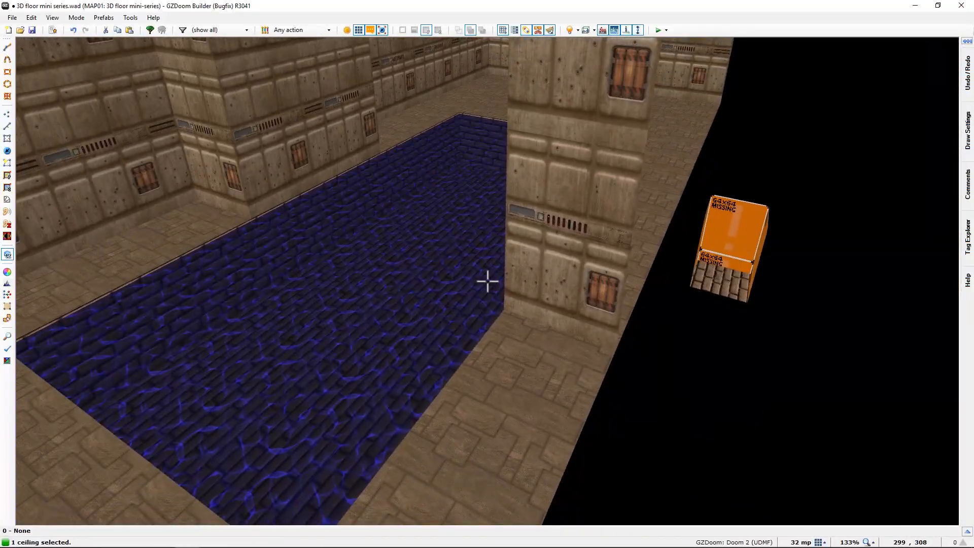
{"action": "key", "text": "f"}
{"action": "key", "text": "e"}
{"action": "key", "text": "e"}
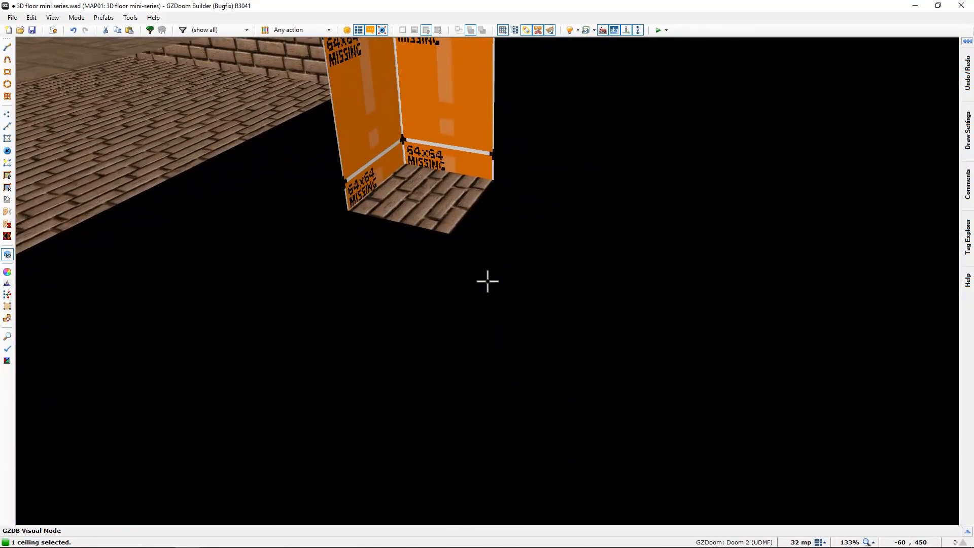
Step: Review the Sector Set 3D Floor action and front side settings of the control sector's linedef in the 2D map
{"action": "key", "text": "w"}
{"action": "middle_click_drag", "start_coordinate": [338, 329], "coordinate": [408, 255]}
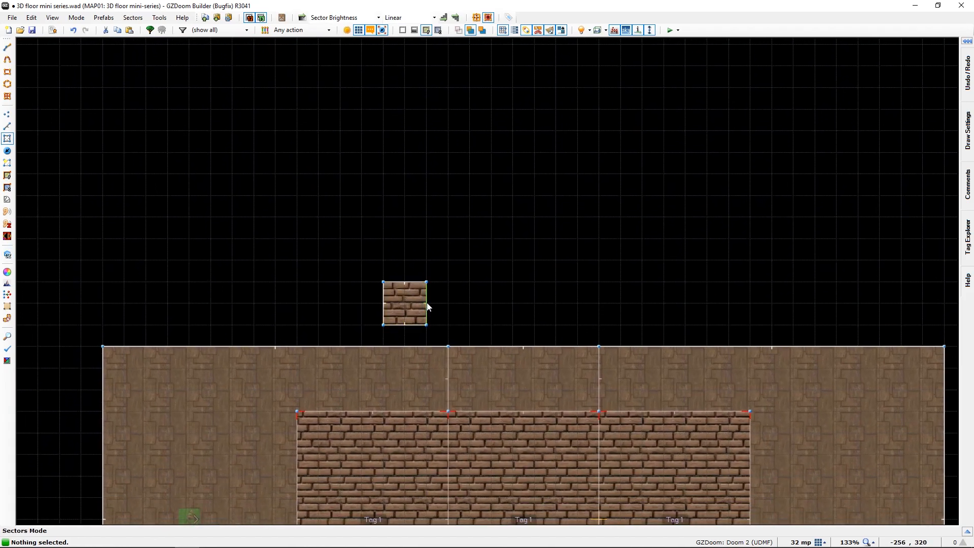
{"action": "key", "text": "l"}
{"action": "right_click", "coordinate": [427, 304]}
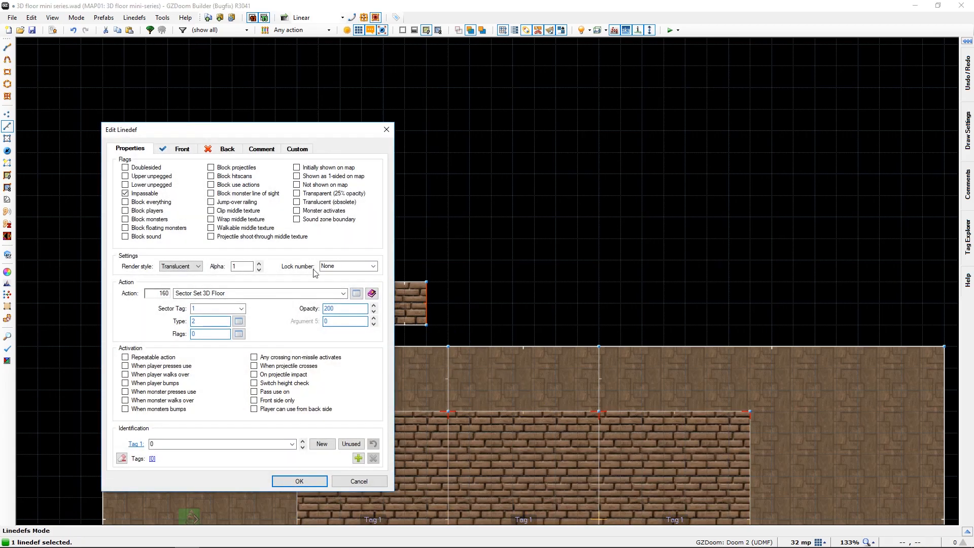
{"action": "left_click", "coordinate": [182, 148]}
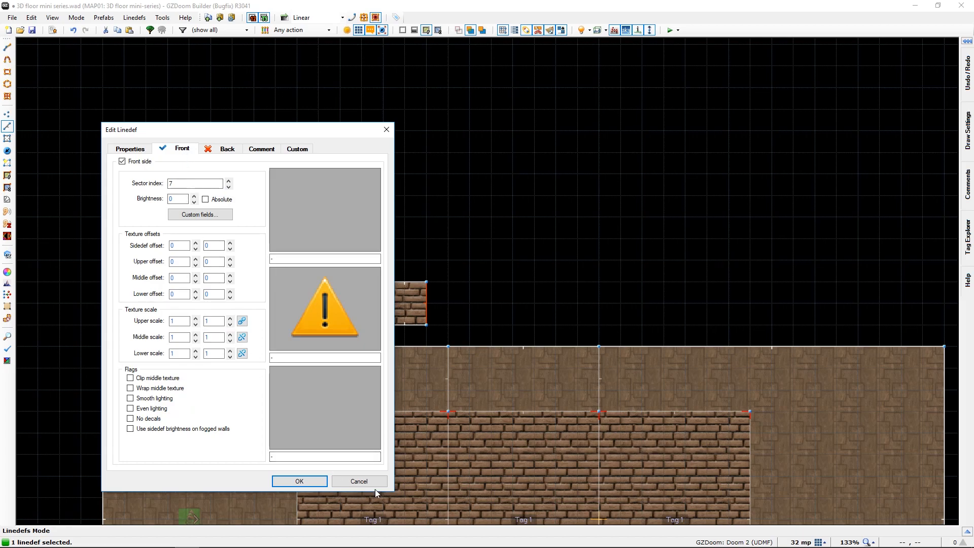
{"action": "left_click", "coordinate": [358, 481]}
Step: Set the control sector's global light color to blue (0000FF) and apply the sector settings
{"action": "key", "text": "s"}
{"action": "left_click", "coordinate": [409, 305]}
{"action": "right_click", "coordinate": [408, 304]}
{"action": "left_click", "coordinate": [294, 231]}
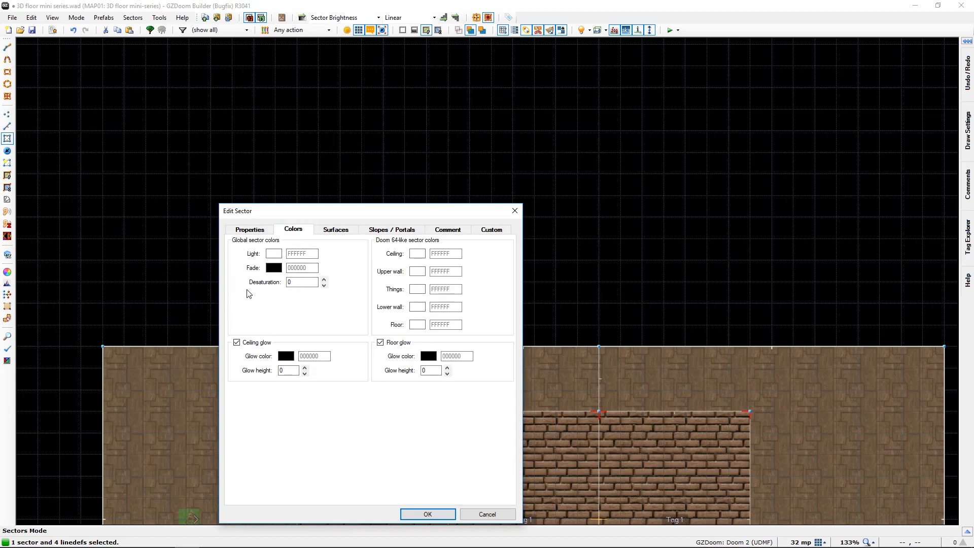
{"action": "left_click", "coordinate": [273, 254]}
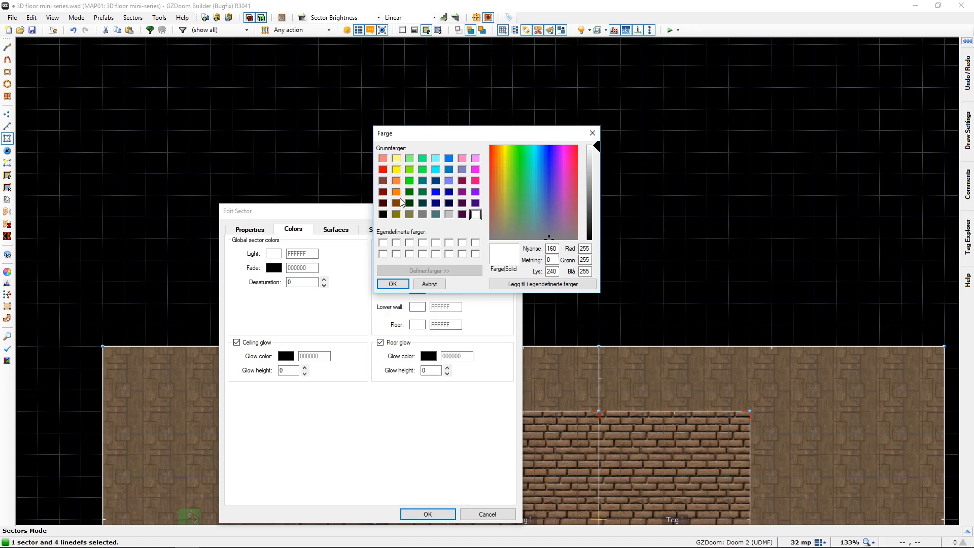
{"action": "left_click", "coordinate": [436, 193]}
{"action": "left_click", "coordinate": [392, 283]}
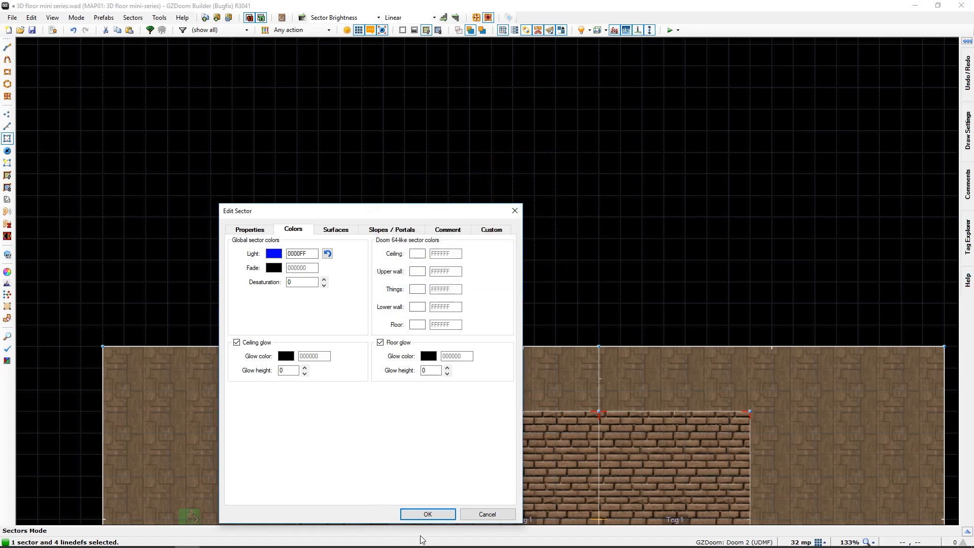
{"action": "left_click", "coordinate": [427, 514]}
Step: Inspect the pit's underwater lighting and water surface in the 3D view, then return to the 2D map
{"action": "key", "text": "w"}
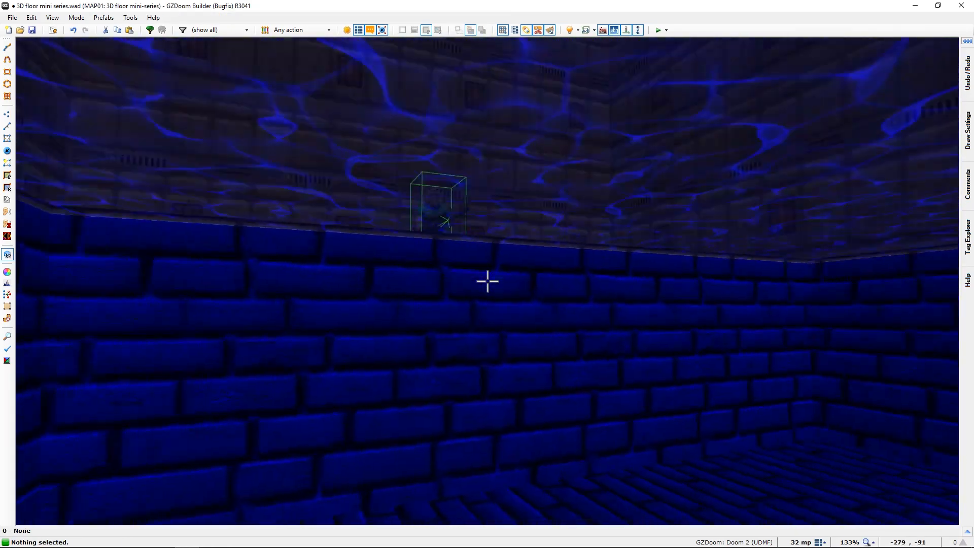
{"action": "key", "text": "d"}
{"action": "key", "text": "e"}
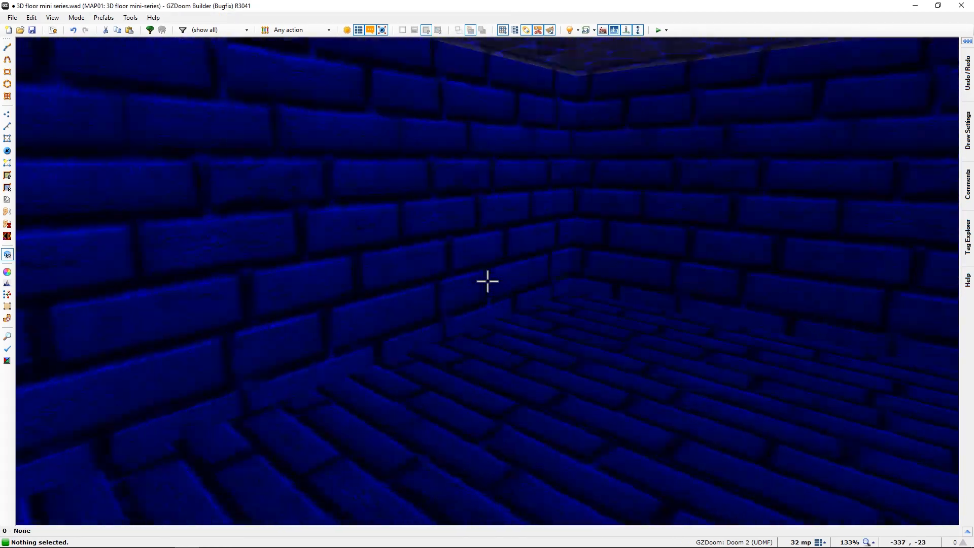
{"action": "key", "text": "d"}
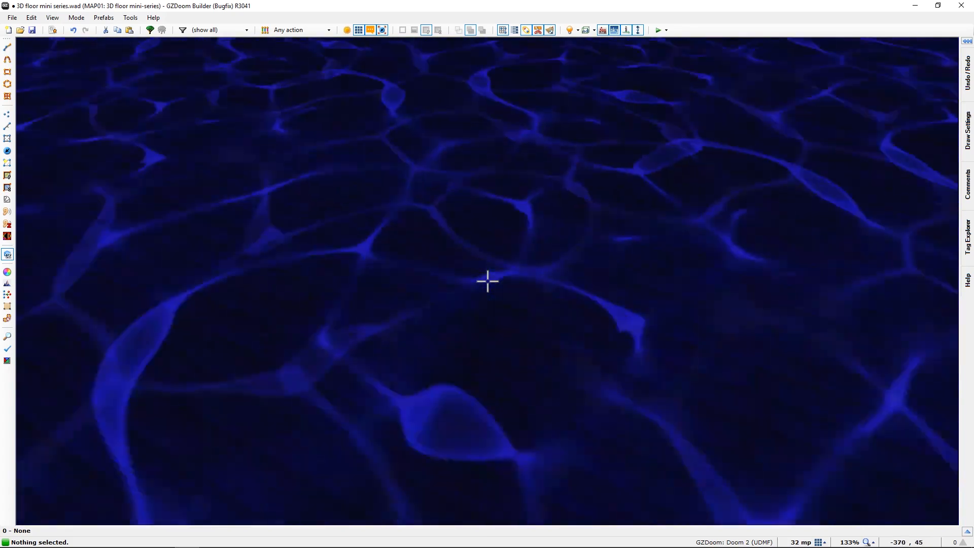
{"action": "key", "text": "f"}
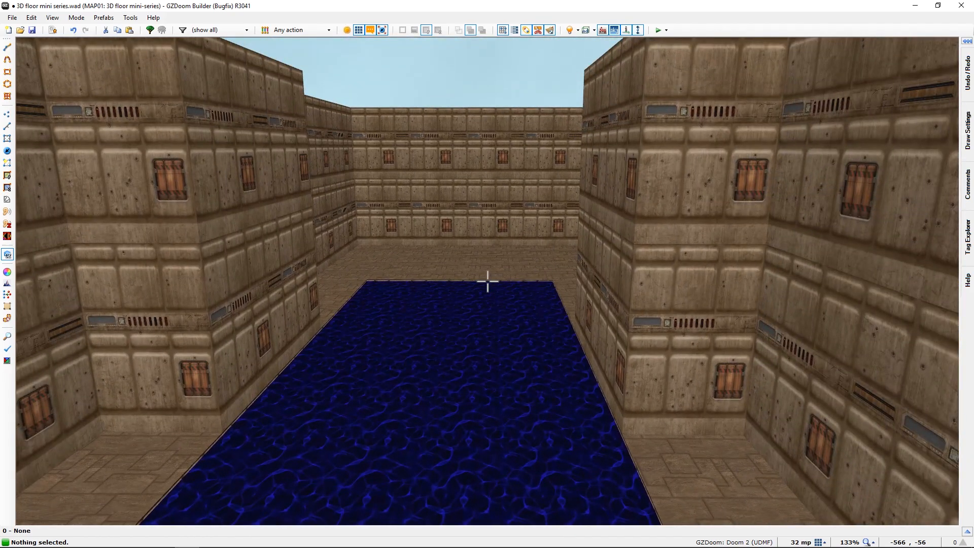
{"action": "key", "text": "s"}
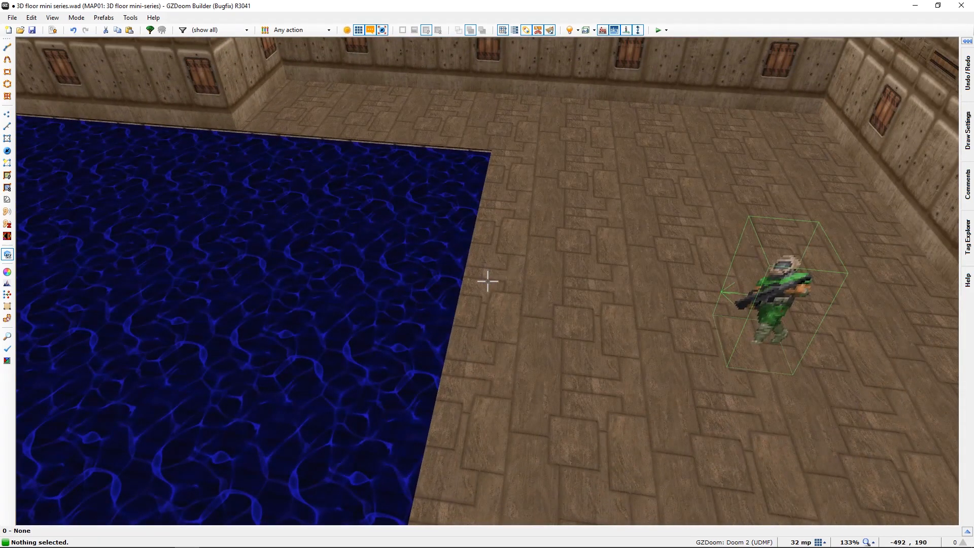
{"action": "key", "text": "d"}
{"action": "key", "text": "f"}
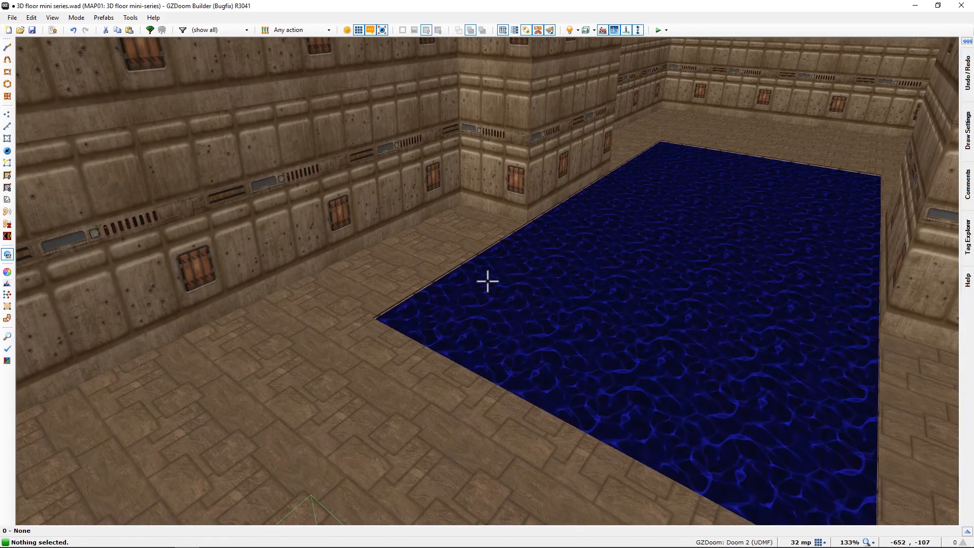
{"action": "key", "text": "q"}
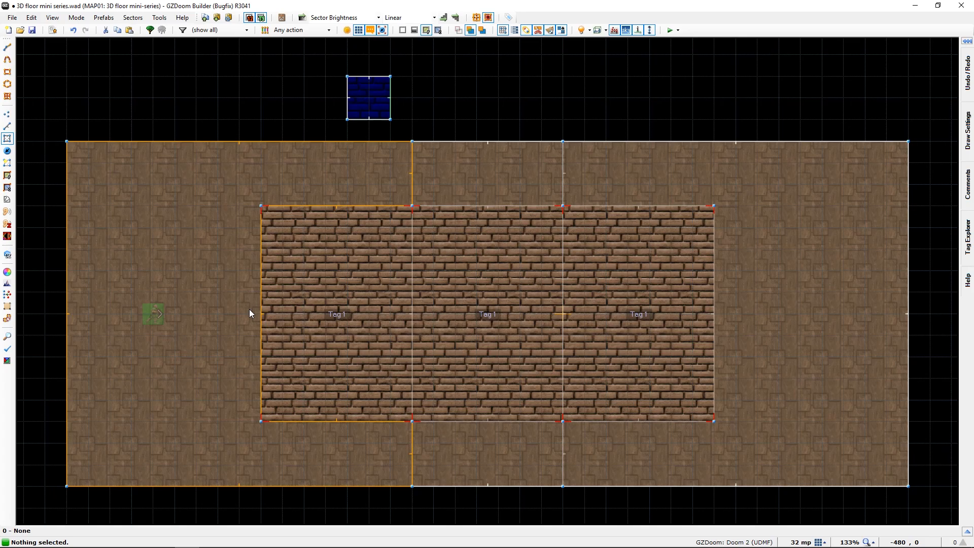
Step: Launch the map in the game for testing and look over the pool's water surface from its edge
{"action": "key", "text": "F9"}
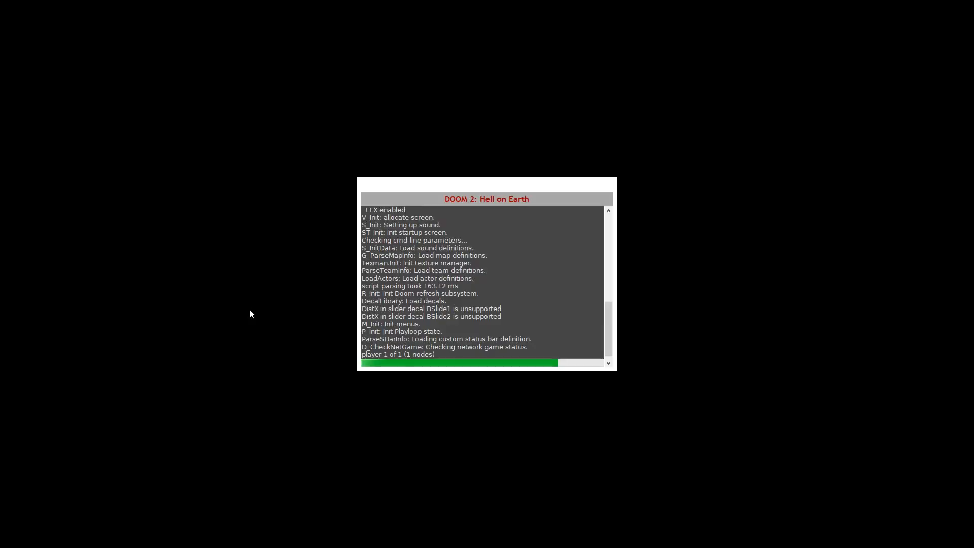
{"action": "key", "text": "w"}
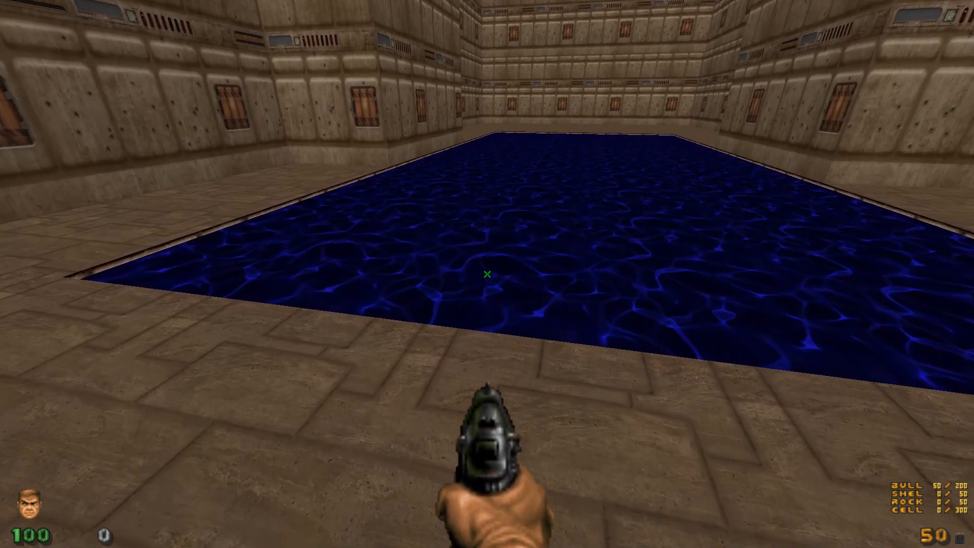
{"action": "key", "text": "a"}
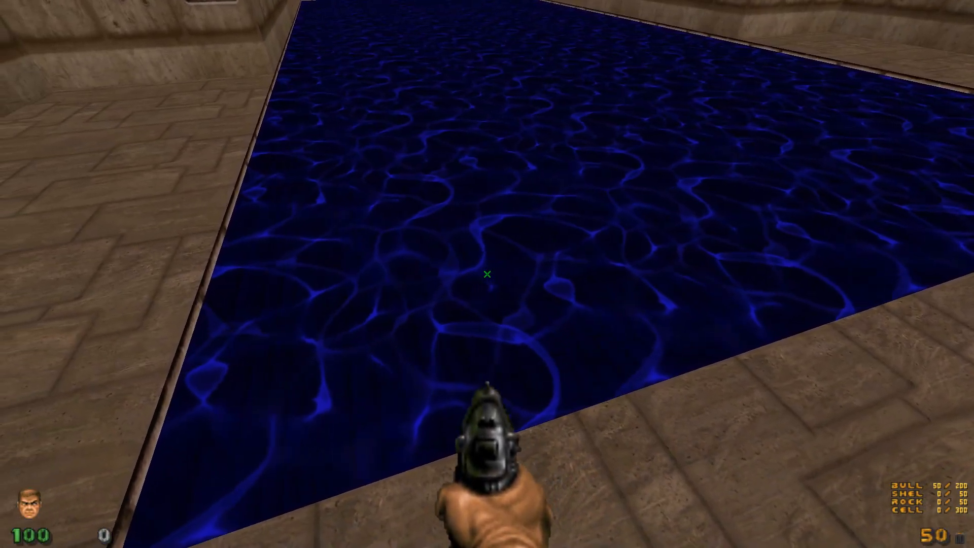
{"action": "key", "text": "a"}
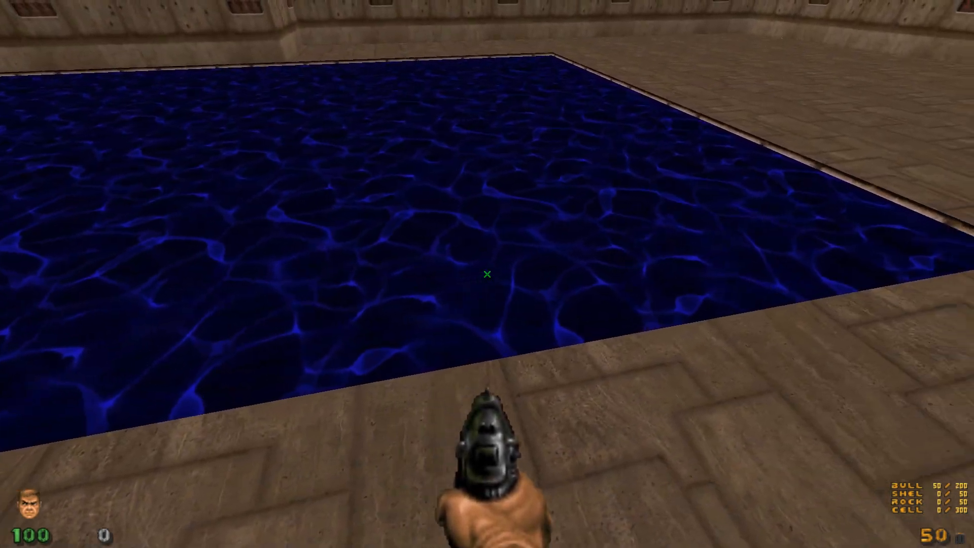
{"action": "key", "text": "d"}
{"action": "key", "text": "w"}
{"action": "key", "text": "d"}
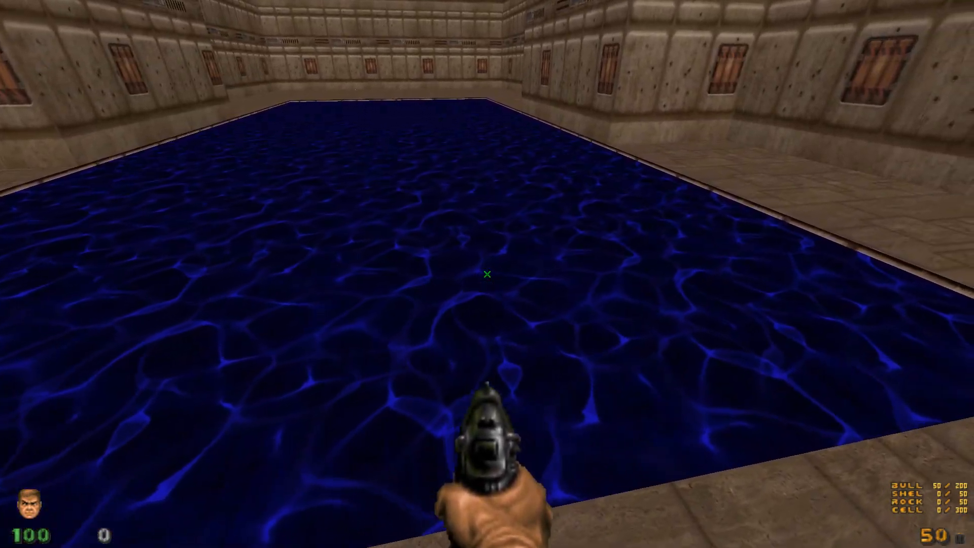
{"action": "key", "text": "a"}
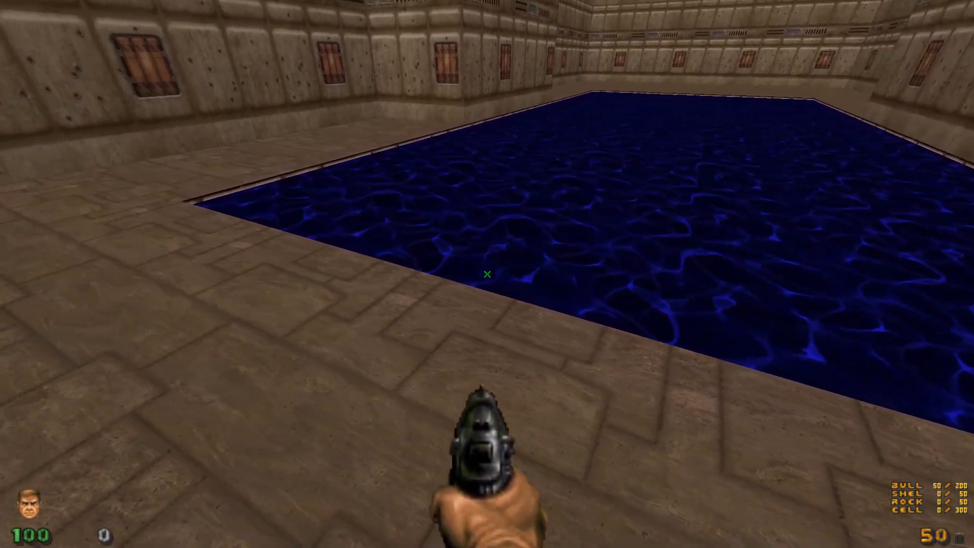
{"action": "key", "text": "w"}
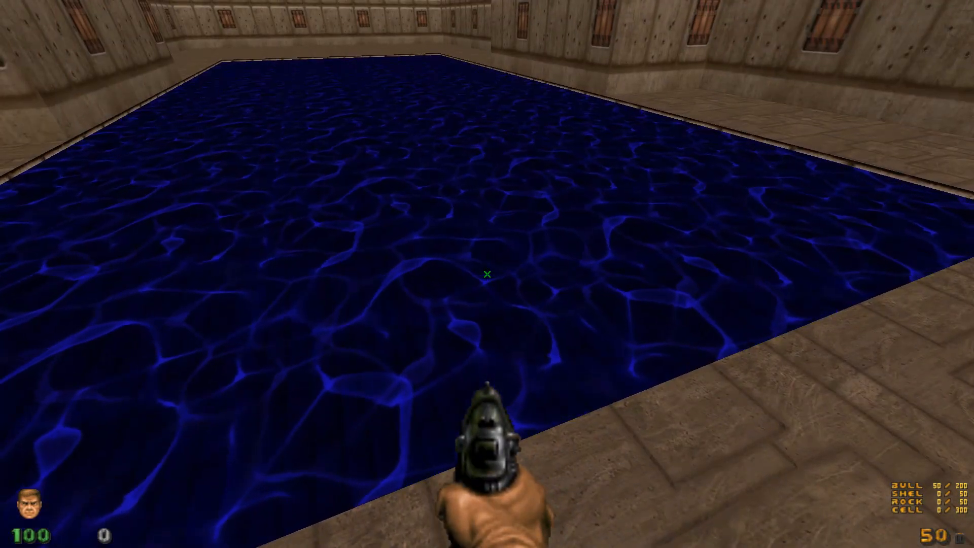
{"action": "key", "text": "s"}
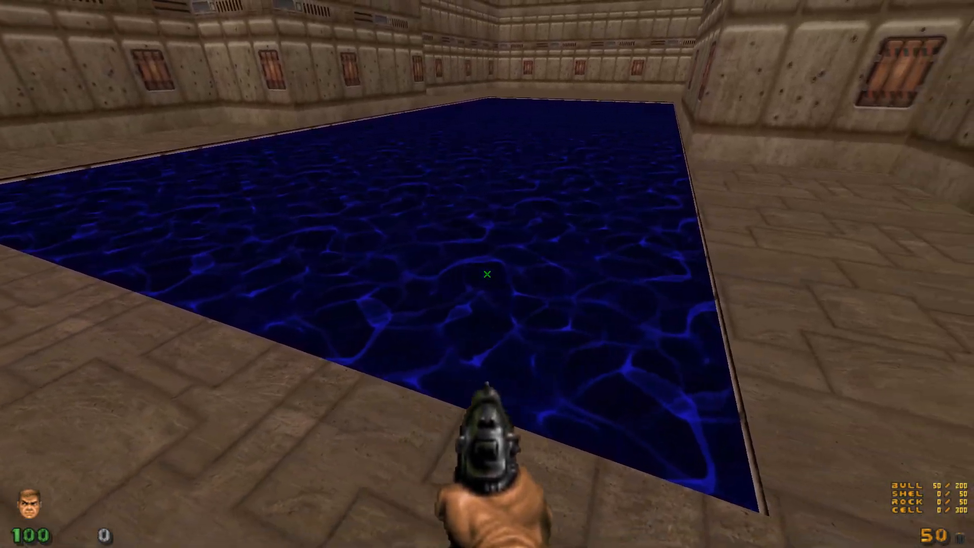
Step: Enter the pool in the game and test swimming underwater and rising toward the surface, checking the blue lighting
{"action": "key", "text": "w"}
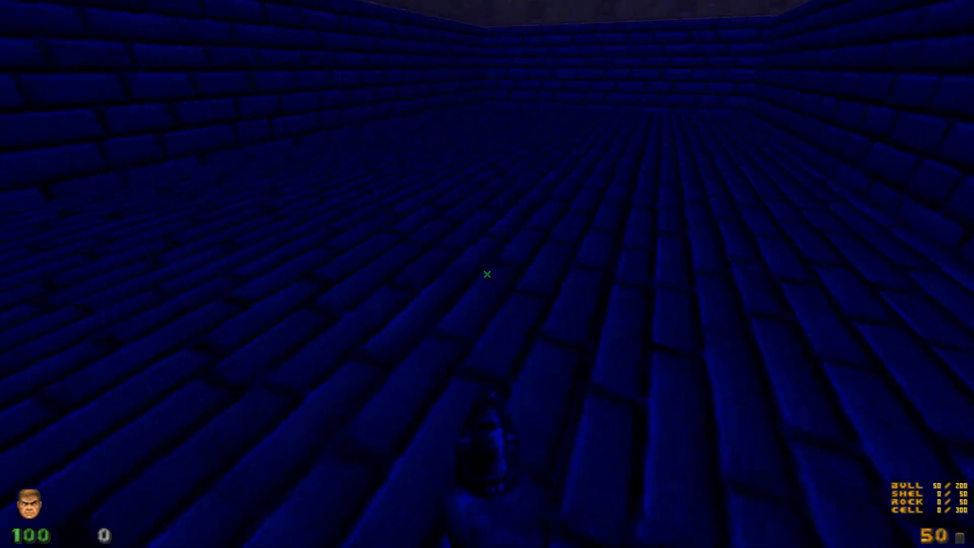
{"action": "key", "text": "w"}
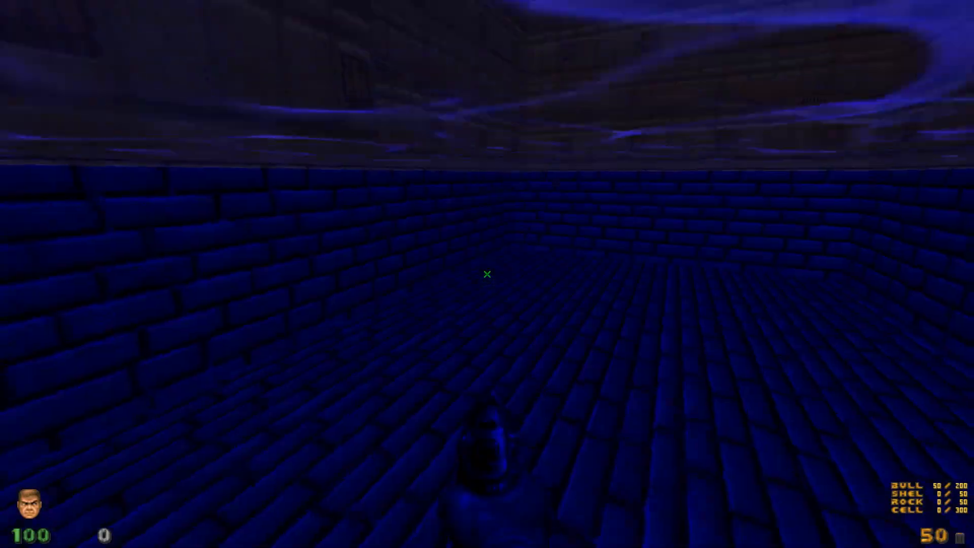
{"action": "key", "text": "space"}
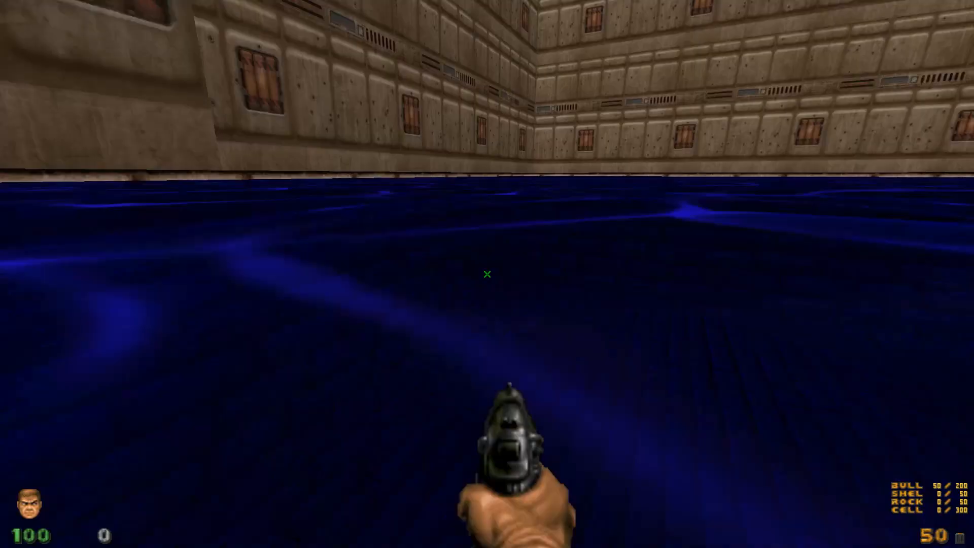
{"action": "key", "text": "w"}
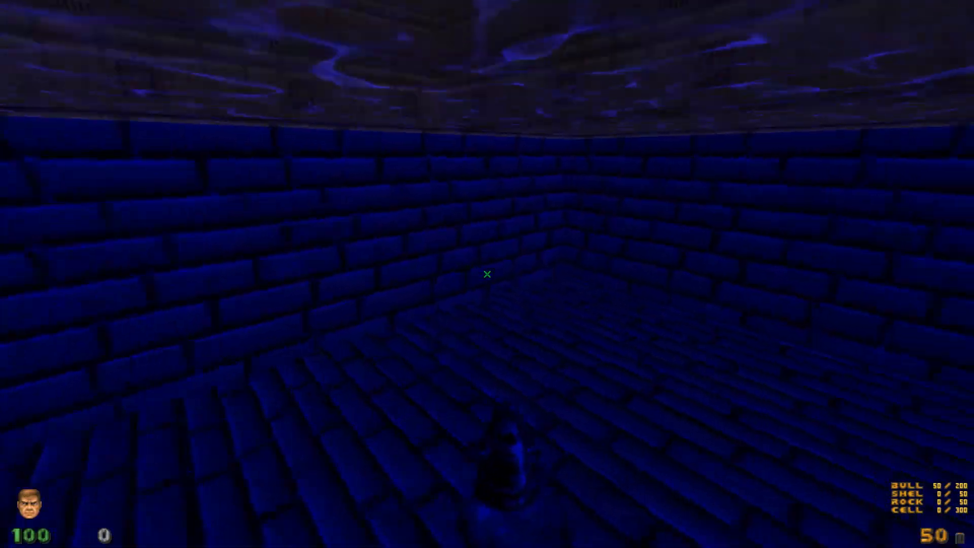
{"action": "key", "text": "w"}
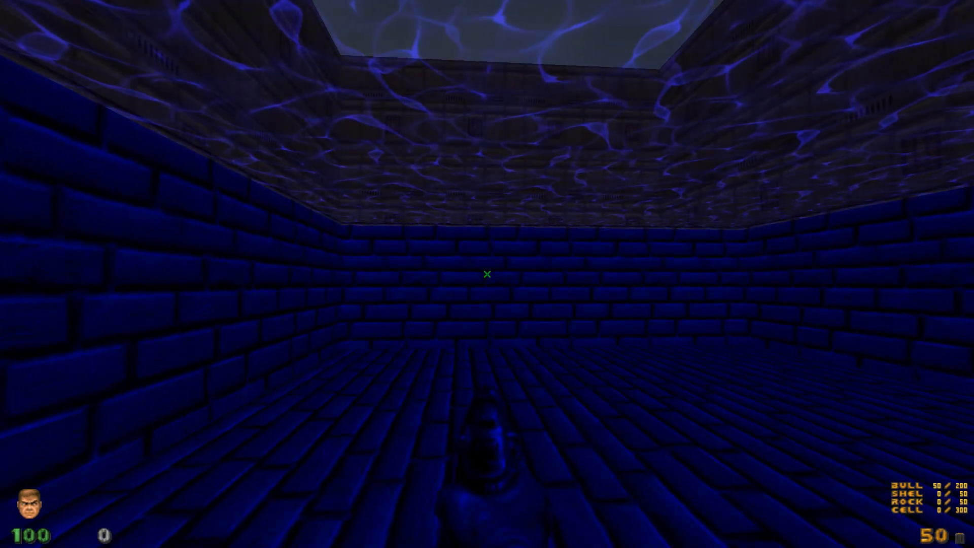
{"action": "key", "text": "space"}
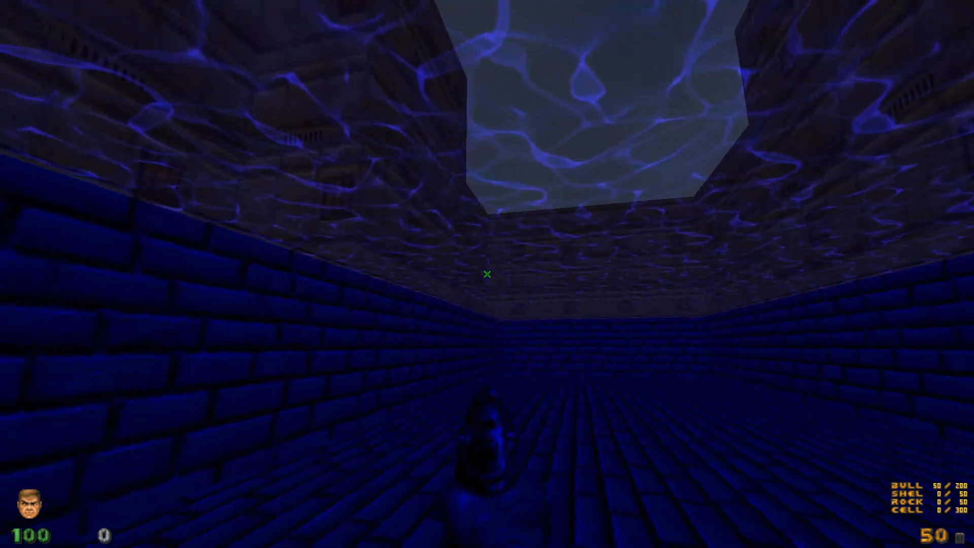
{"action": "key", "text": "w"}
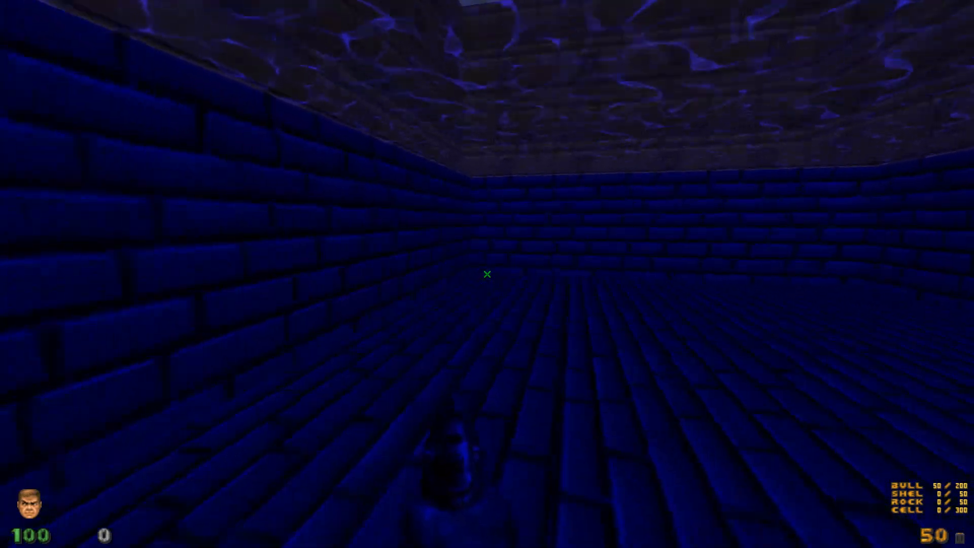
{"action": "key", "text": "w"}
{"action": "key", "text": "space"}
{"action": "key", "text": "w"}
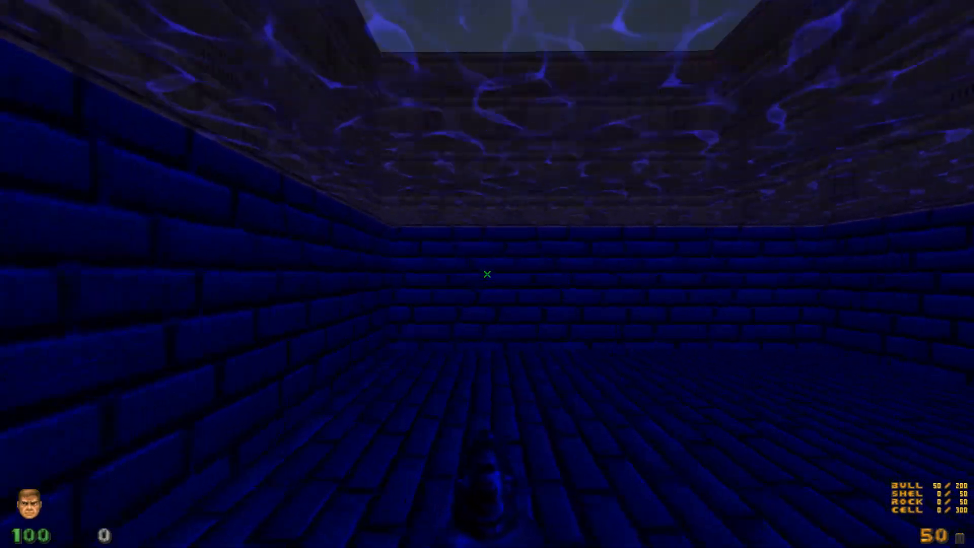
Step: Swim around the bottom of the pool in the game, examining the blue lighting on the brick walls, floor and water surface overhead
{"action": "key", "text": "w"}
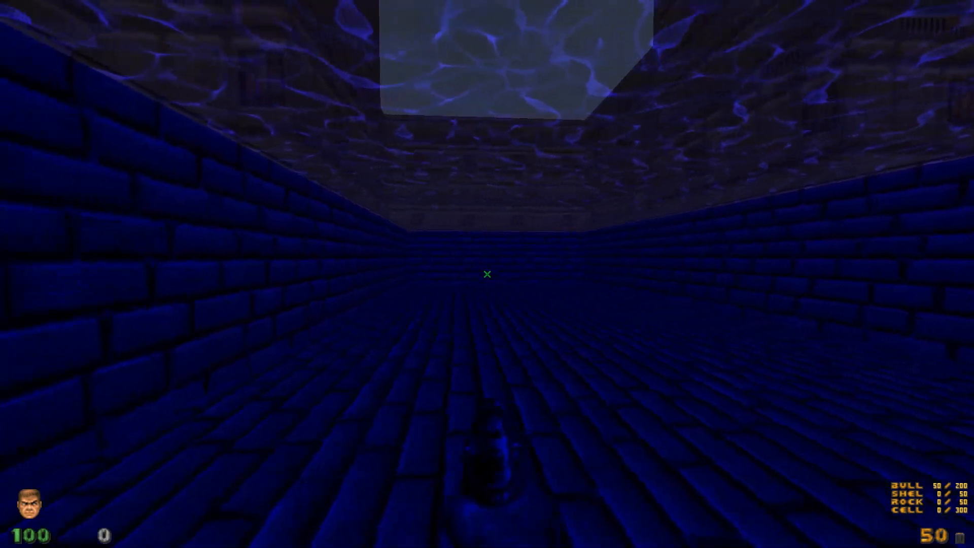
{"action": "key", "text": "w"}
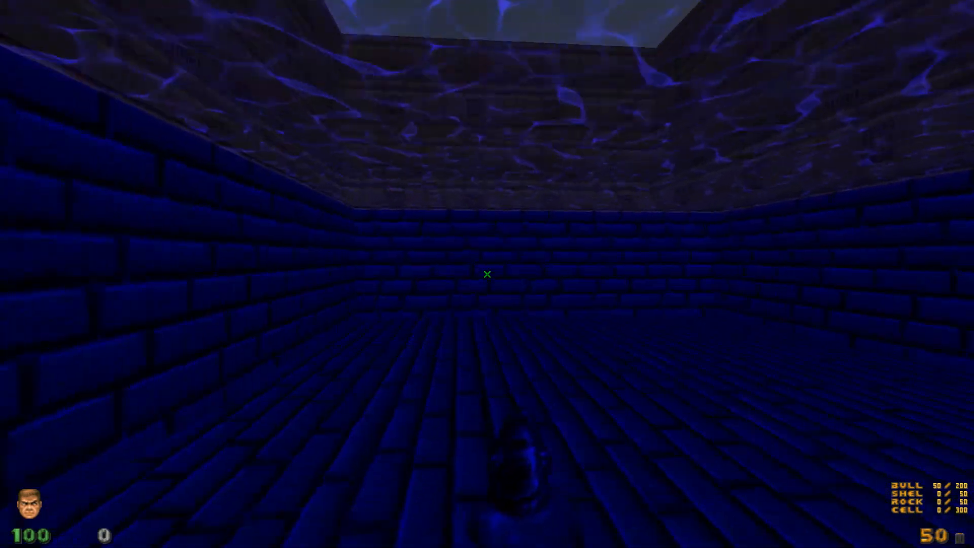
{"action": "key", "text": "w"}
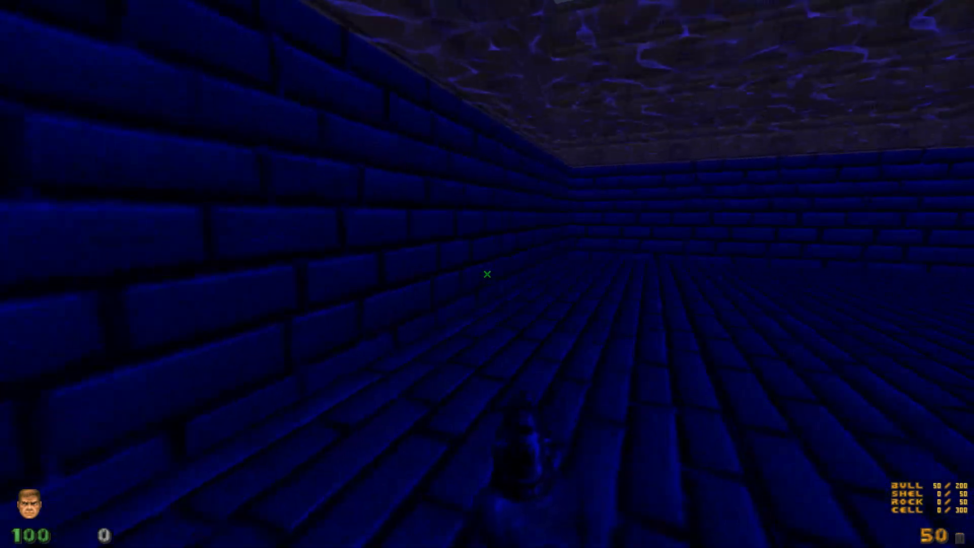
{"action": "key", "text": "w"}
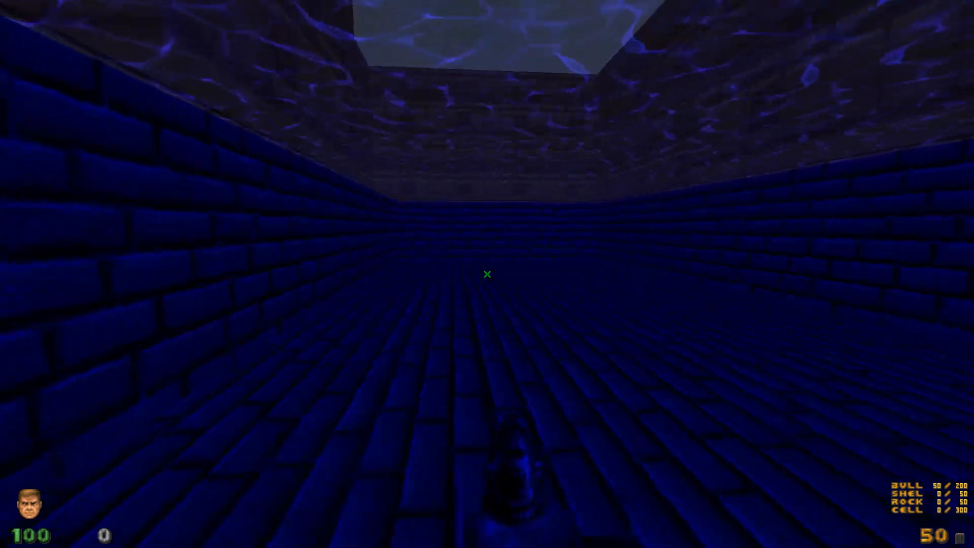
{"action": "key", "text": "w"}
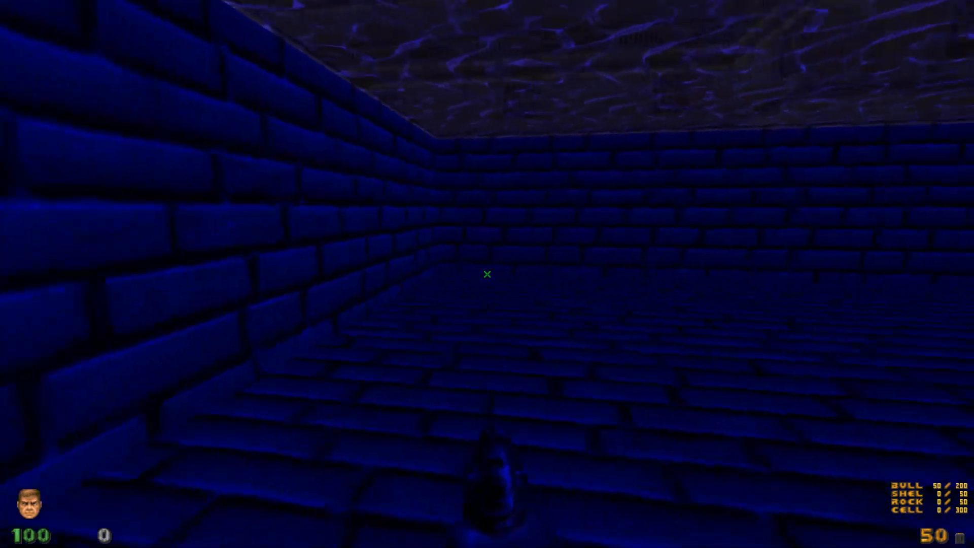
{"action": "key", "text": "w"}
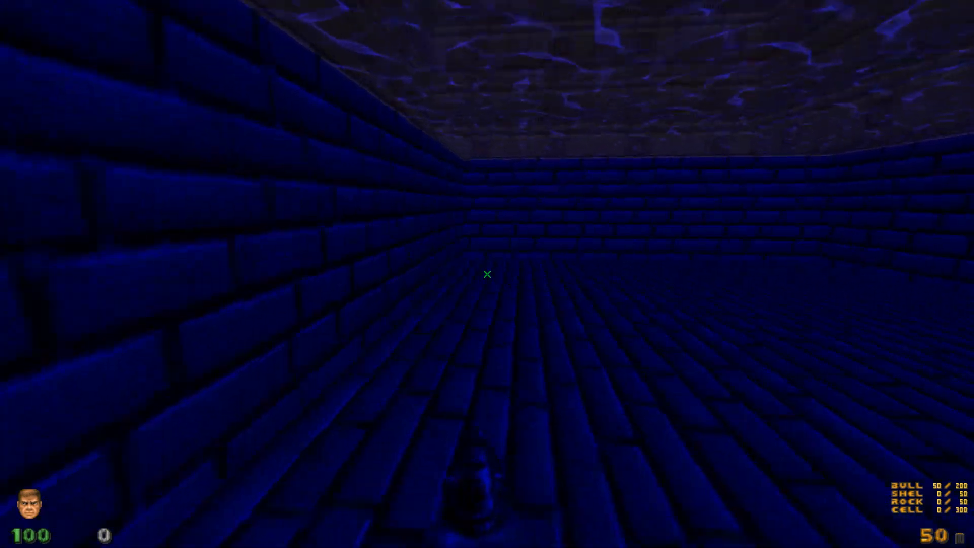
{"action": "key", "text": "w"}
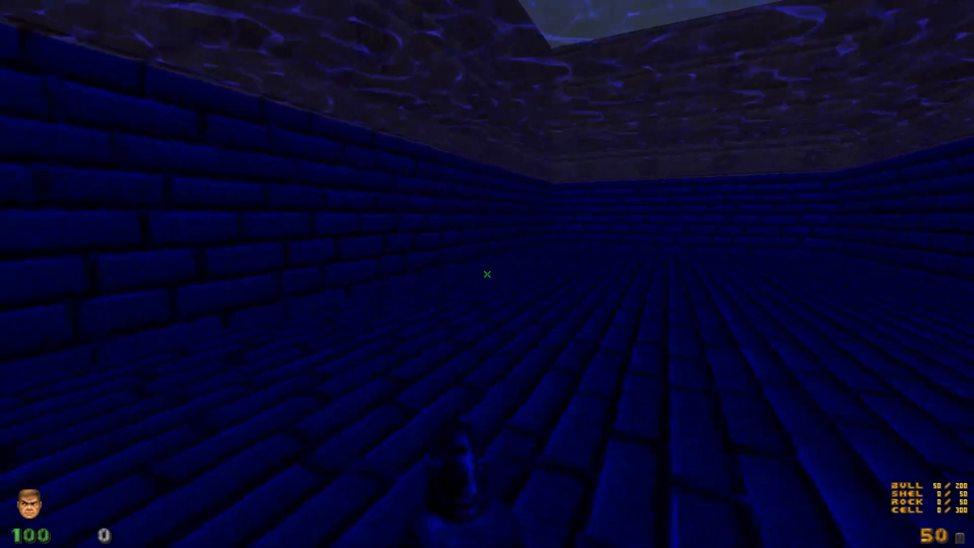
{"action": "key", "text": "w"}
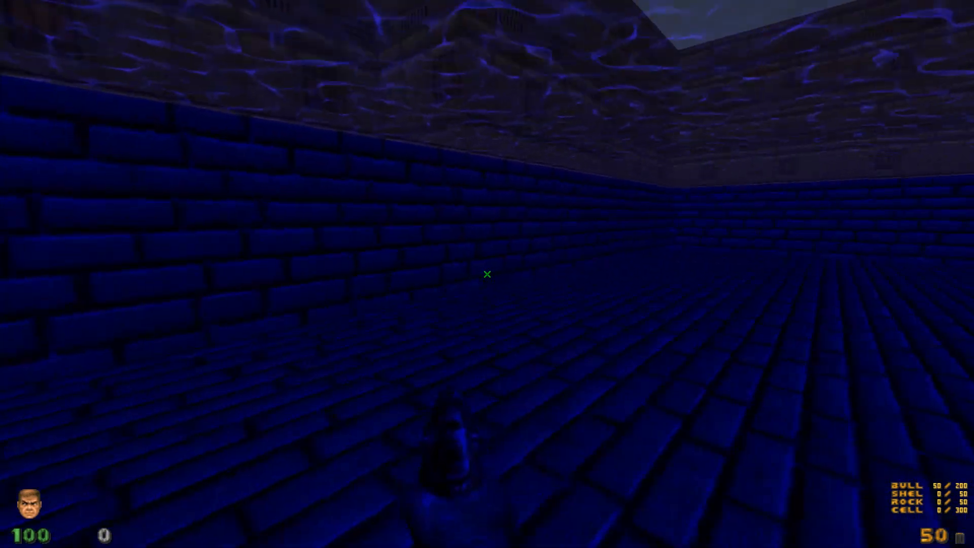
{"action": "key", "text": "w"}
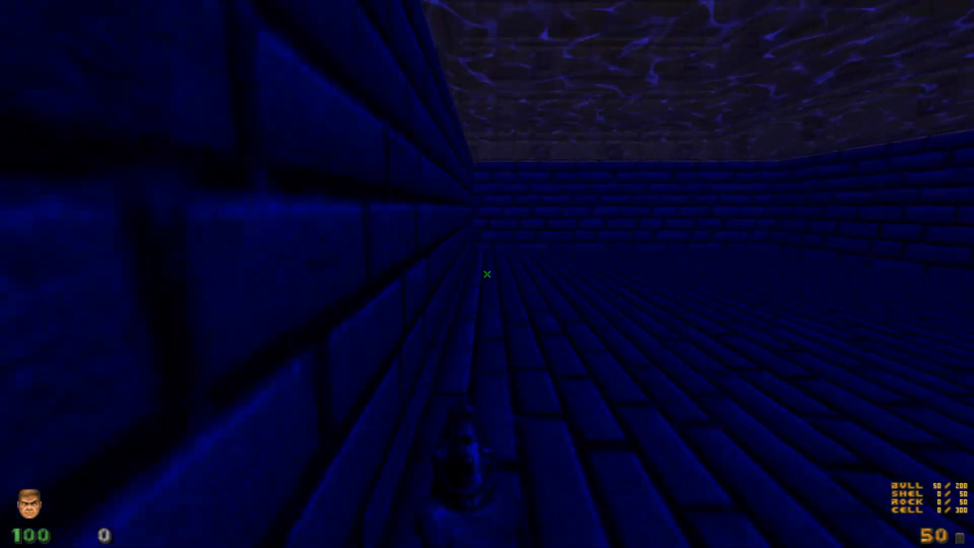
{"action": "key", "text": "w"}
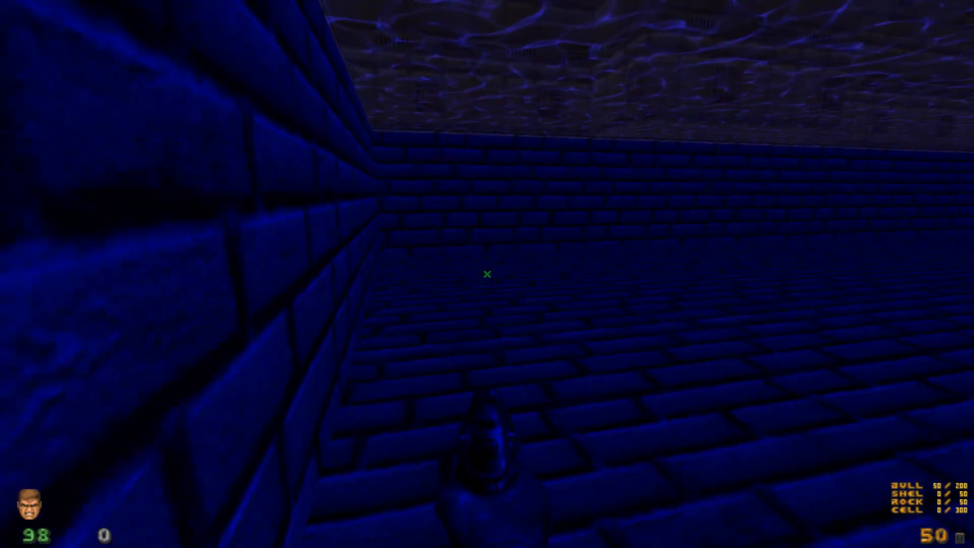
Step: Surface and climb out of the pool, view the water from its edge, and quit the game test
{"action": "key", "text": "w"}
{"action": "key", "text": "space"}
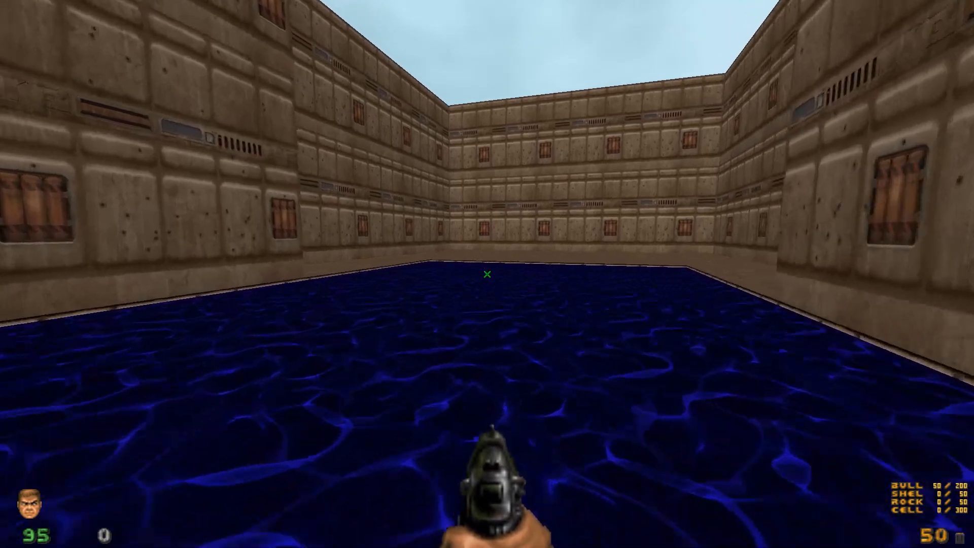
{"action": "key", "text": "w"}
{"action": "key", "text": "w"}
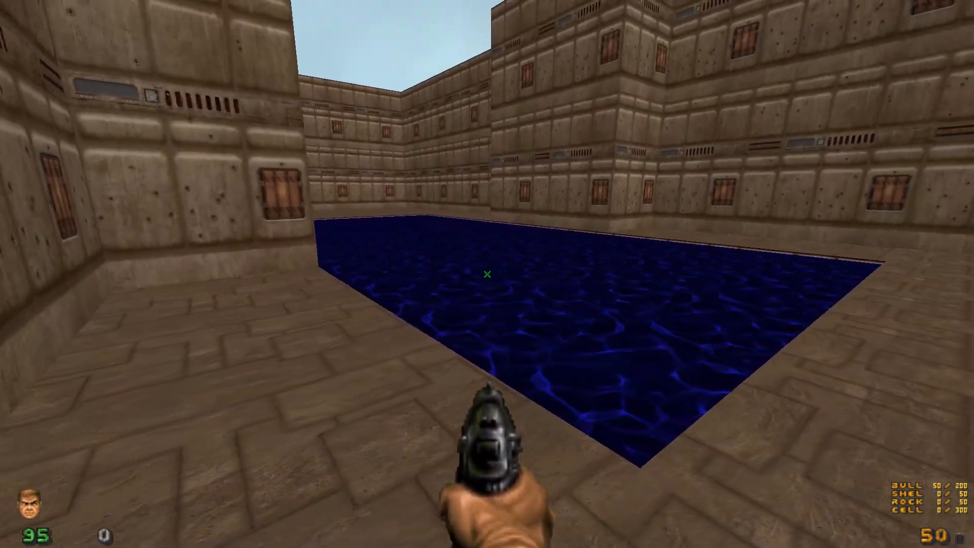
{"action": "key", "text": "a"}
{"action": "key", "text": "d"}
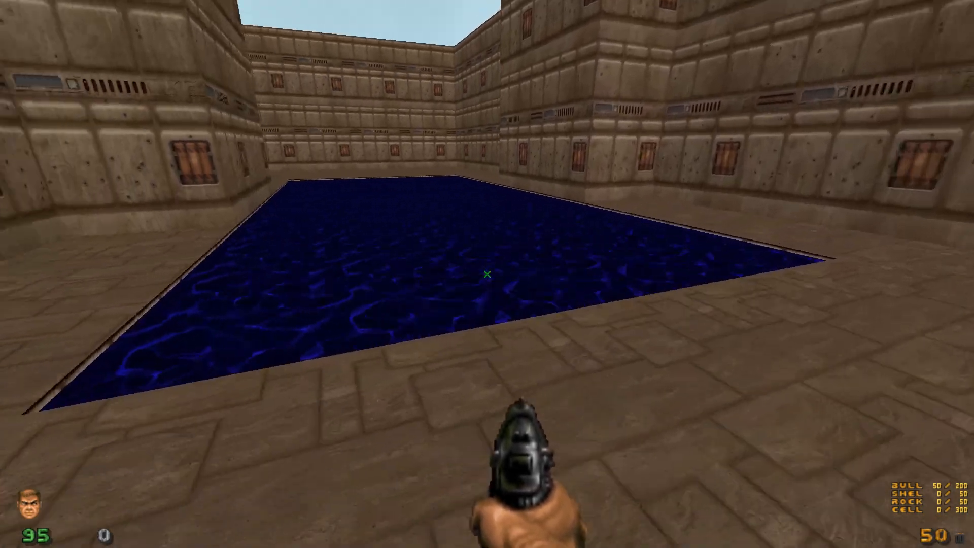
{"action": "key", "text": "d"}
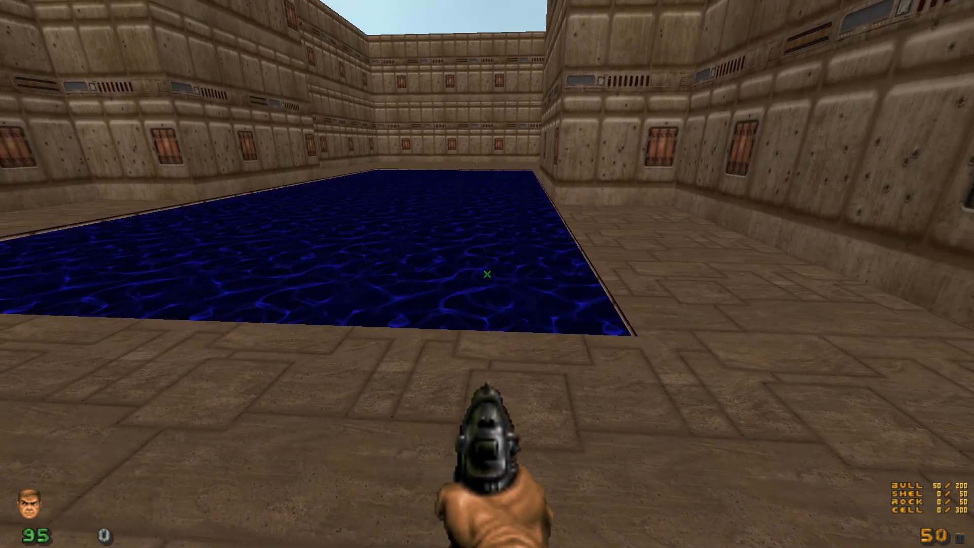
{"action": "key", "text": "alt+F4"}
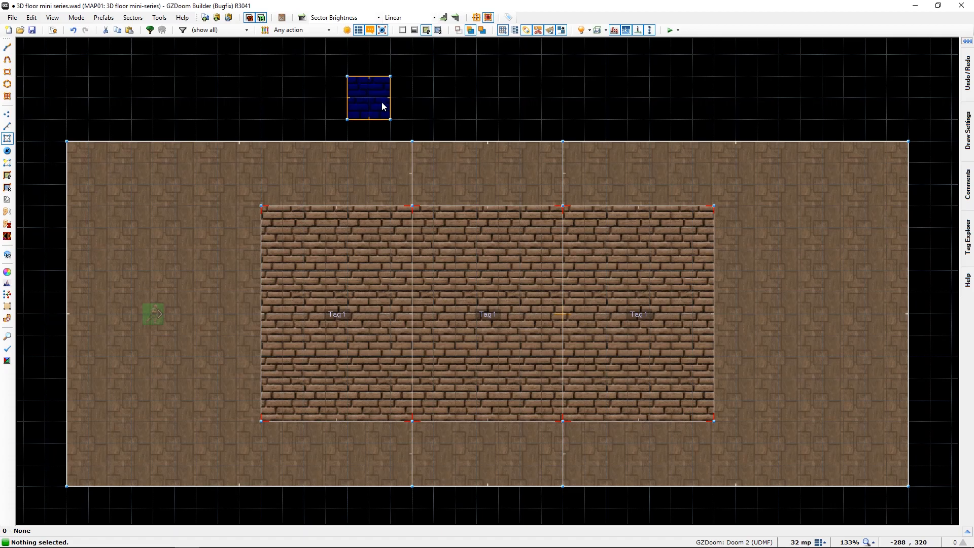
Step: Change the control sector's global light color to a lighter blue (0066FF) and apply the sector settings
{"action": "right_click", "coordinate": [372, 102]}
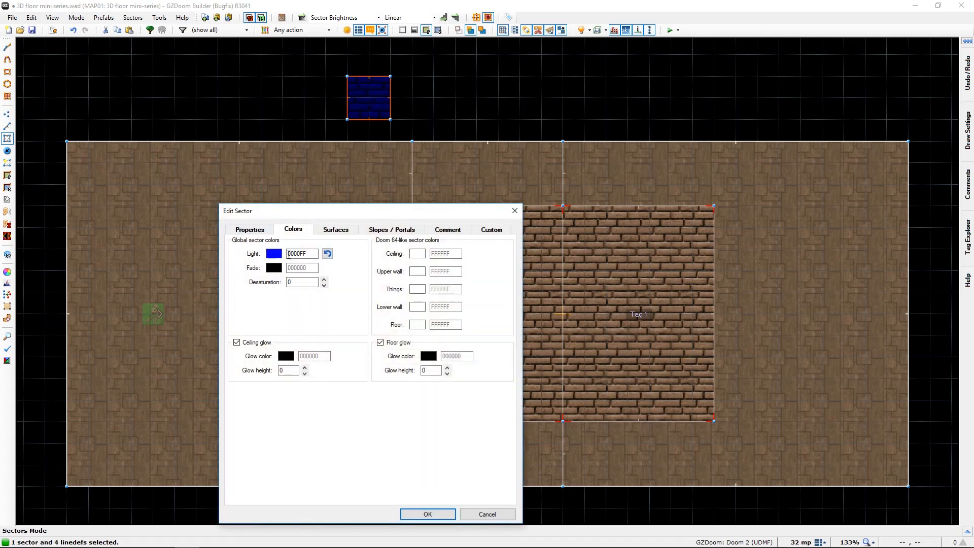
{"action": "left_click", "coordinate": [273, 253]}
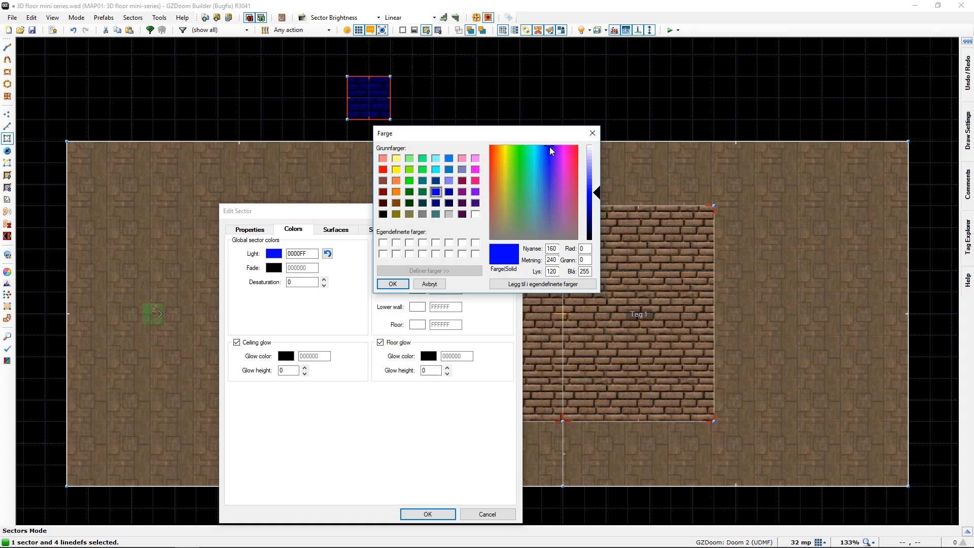
{"action": "left_click_drag", "start_coordinate": [549, 147], "coordinate": [546, 148]}
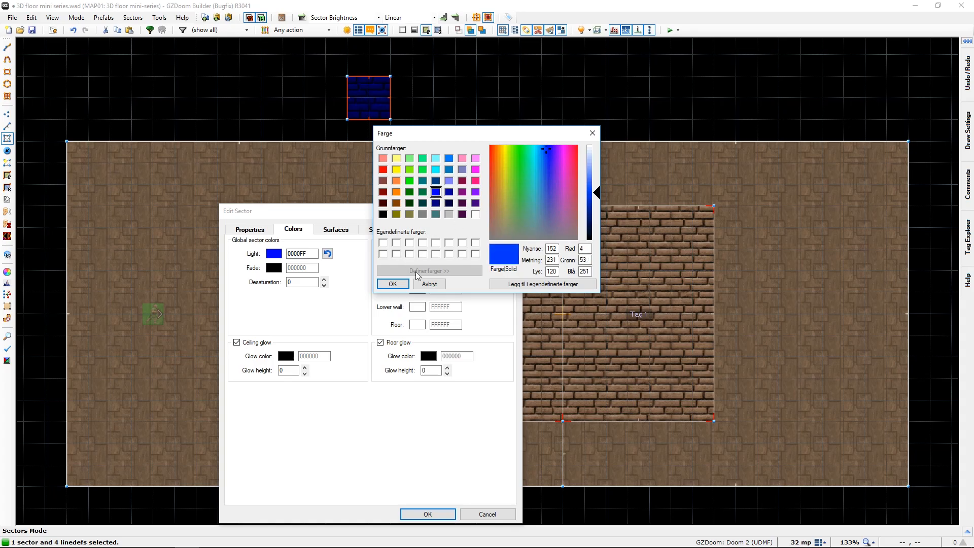
{"action": "left_click_drag", "start_coordinate": [539, 148], "coordinate": [543, 145]}
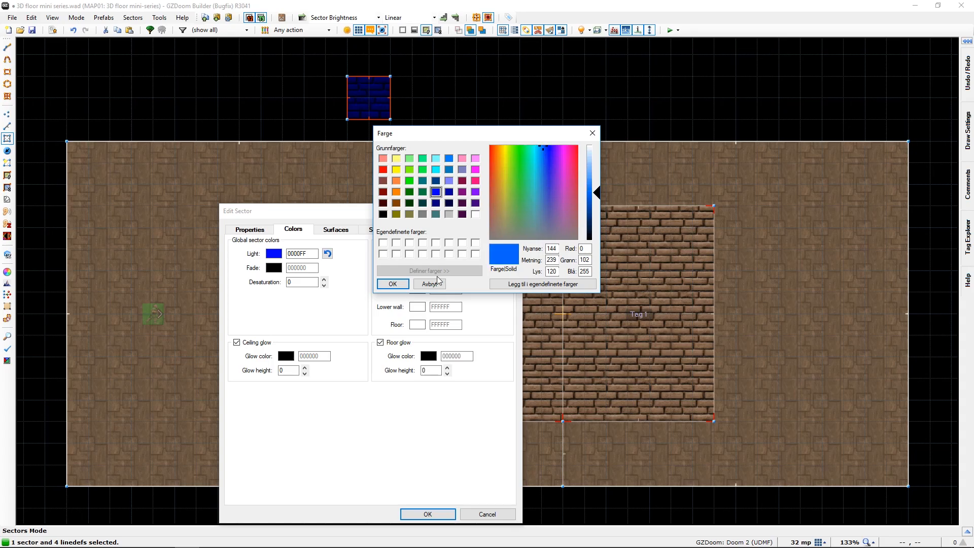
{"action": "left_click", "coordinate": [393, 284]}
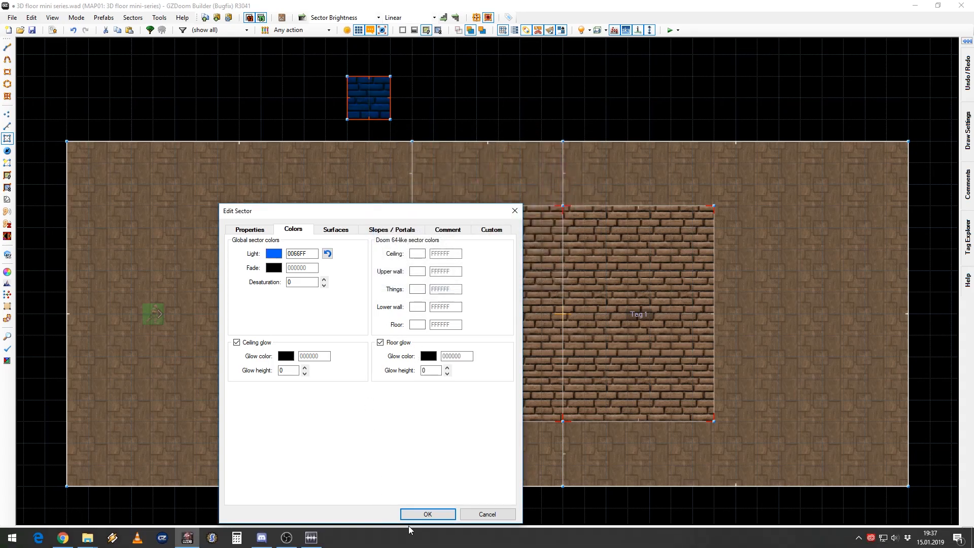
{"action": "left_click", "coordinate": [426, 514]}
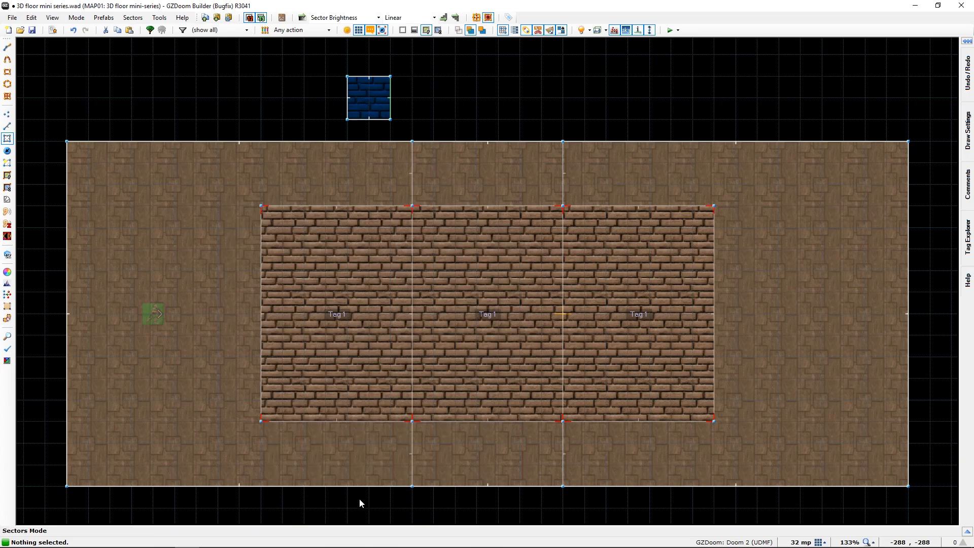
Step: Check the lighter blue underwater lighting inside the pit in the 3D view, then return to the 2D map
{"action": "key", "text": "q"}
{"action": "key", "text": "e"}
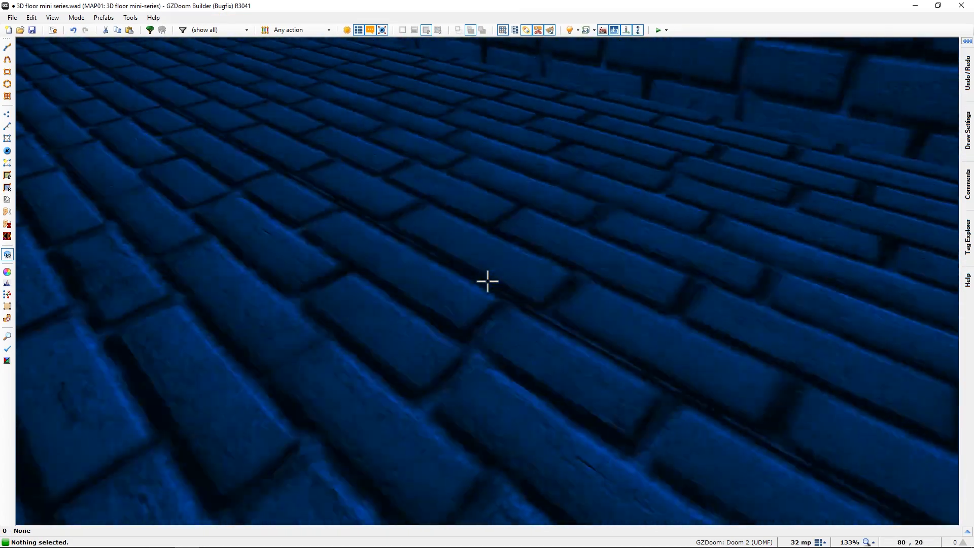
{"action": "key", "text": "e"}
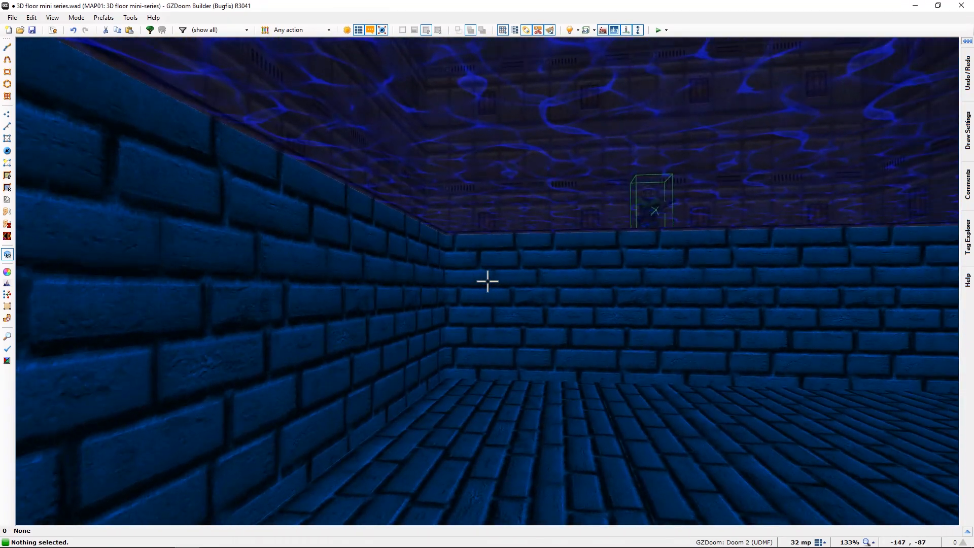
{"action": "key", "text": "q"}
Step: Adjust the control sector's global light color to a slightly deeper blue (0548FA) and apply the sector settings
{"action": "middle_click_drag", "start_coordinate": [473, 214], "coordinate": [436, 345]}
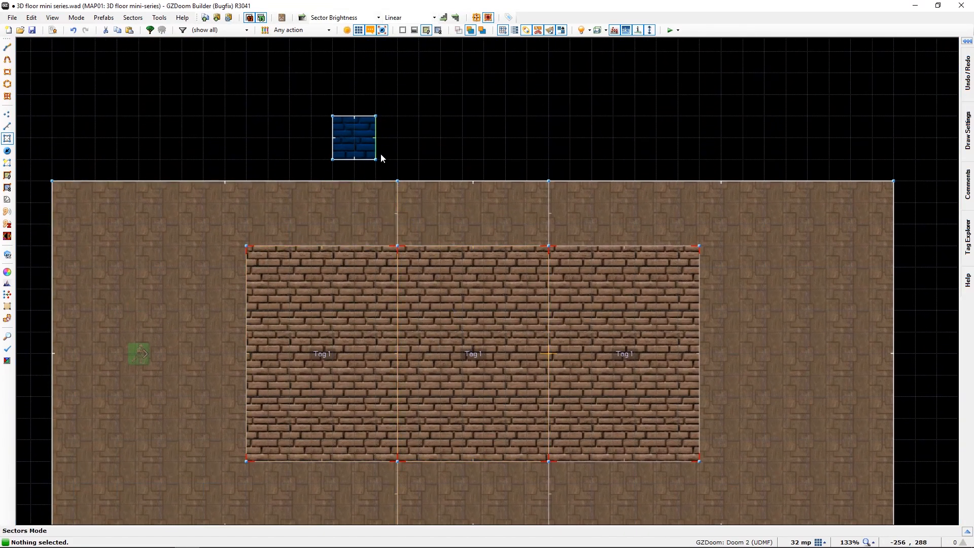
{"action": "right_click", "coordinate": [359, 143]}
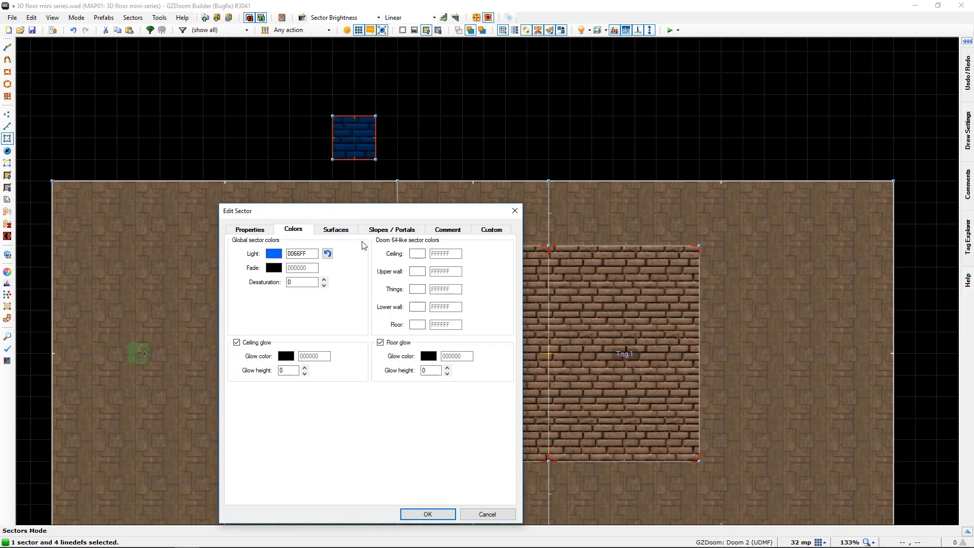
{"action": "left_click", "coordinate": [272, 255]}
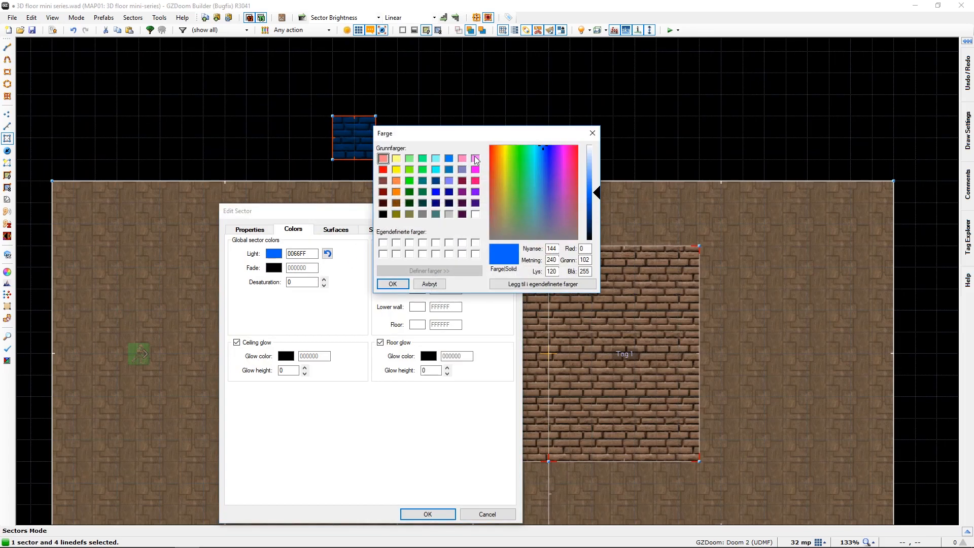
{"action": "left_click", "coordinate": [543, 148]}
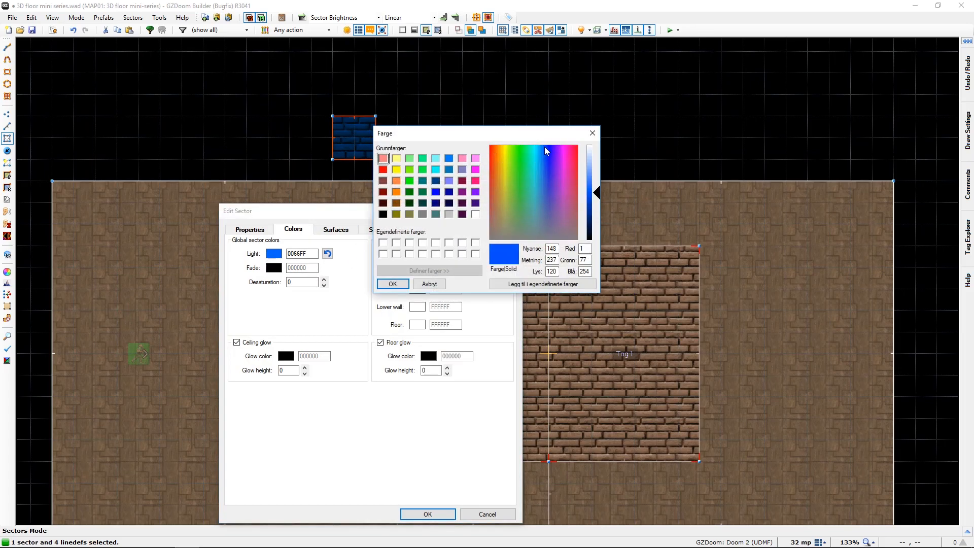
{"action": "left_click_drag", "start_coordinate": [544, 147], "coordinate": [543, 150]}
{"action": "left_click", "coordinate": [392, 284]}
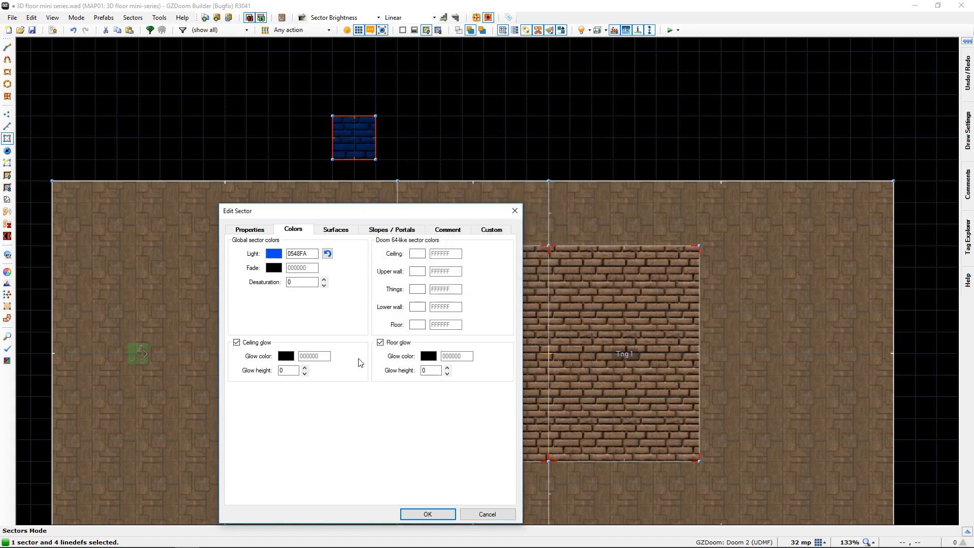
{"action": "left_click", "coordinate": [431, 514]}
Step: Enter the 3D view and examine the adjusted blue lighting from inside the water-filled pit
{"action": "key", "text": "q"}
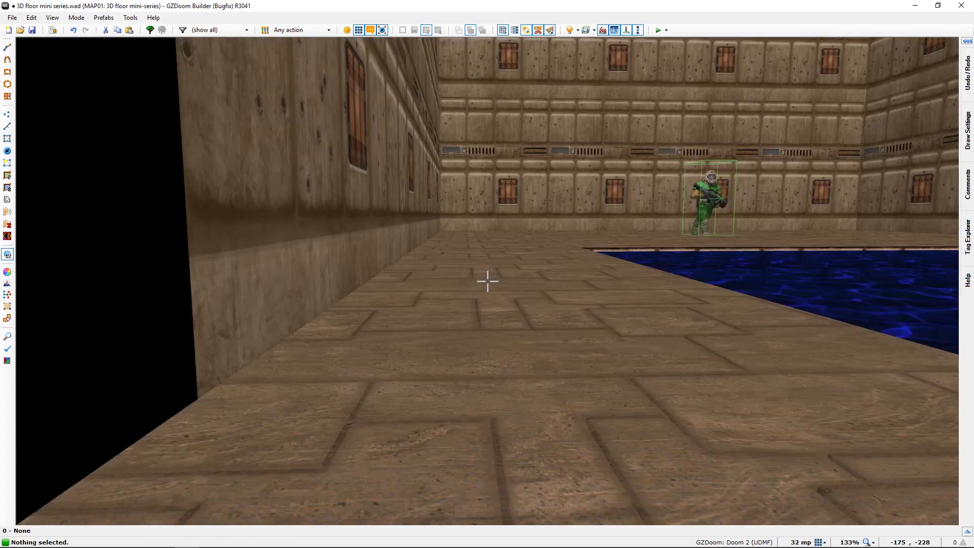
{"action": "key", "text": "e"}
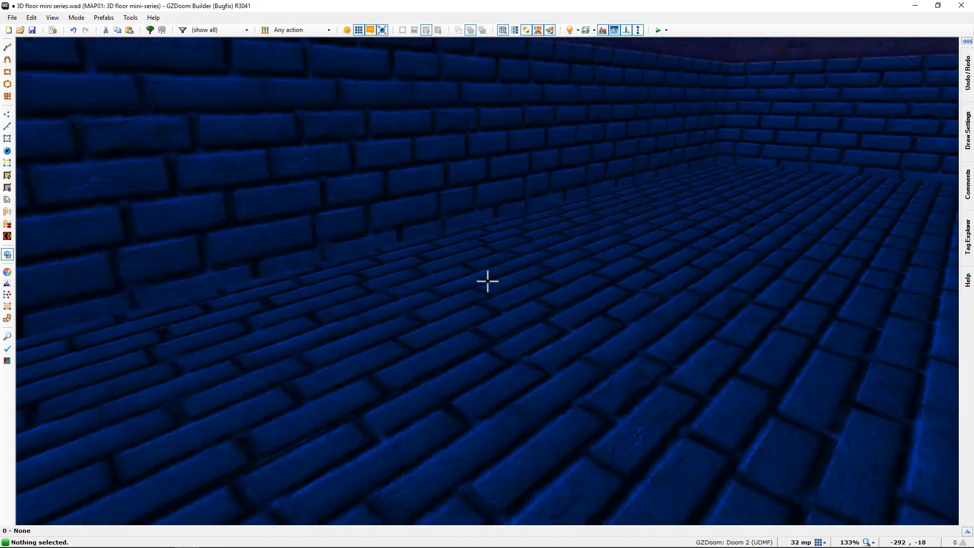
{"action": "key", "text": "e"}
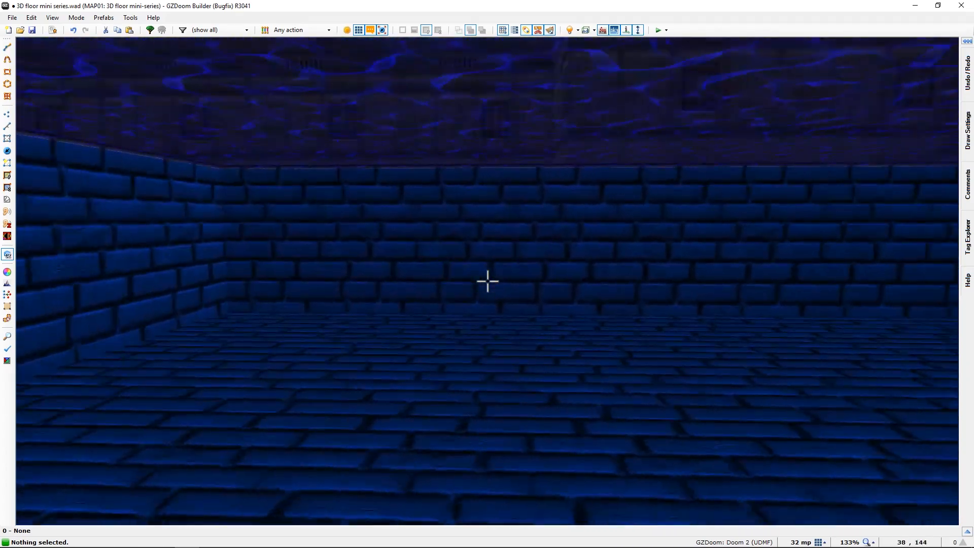
{"action": "key", "text": "s"}
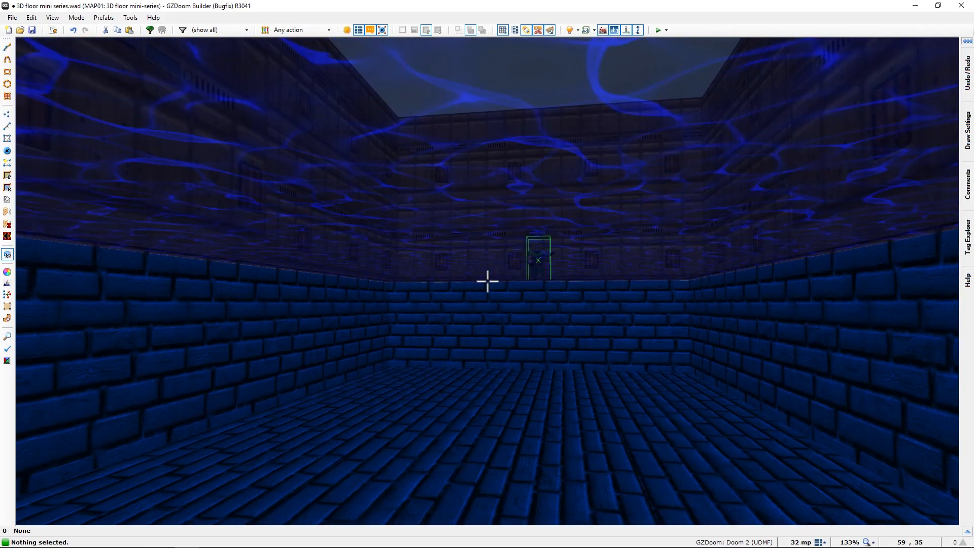
{"action": "key", "text": "e"}
Step: Examine the translucent water surface from above and around the pool in the 3D view, then return to the whole map in 2D
{"action": "key", "text": "d"}
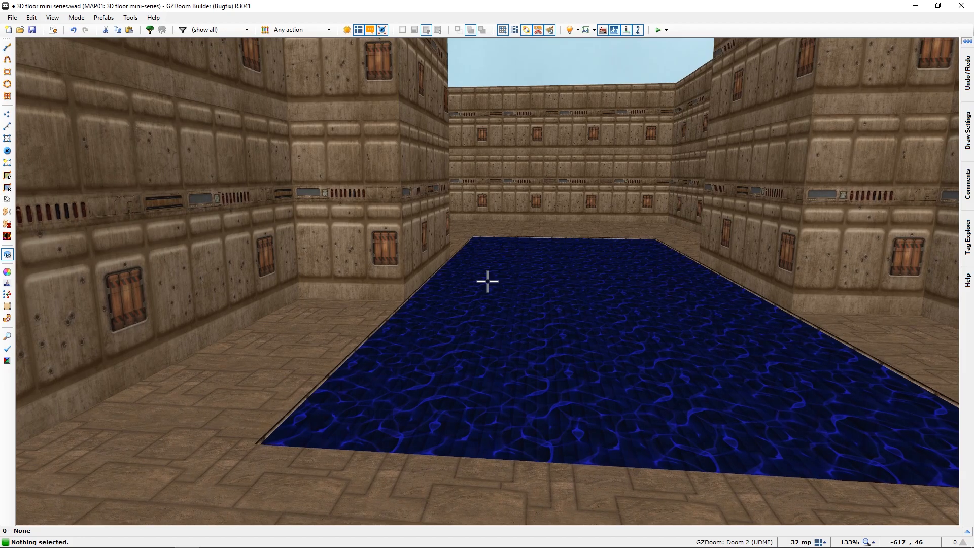
{"action": "key", "text": "s"}
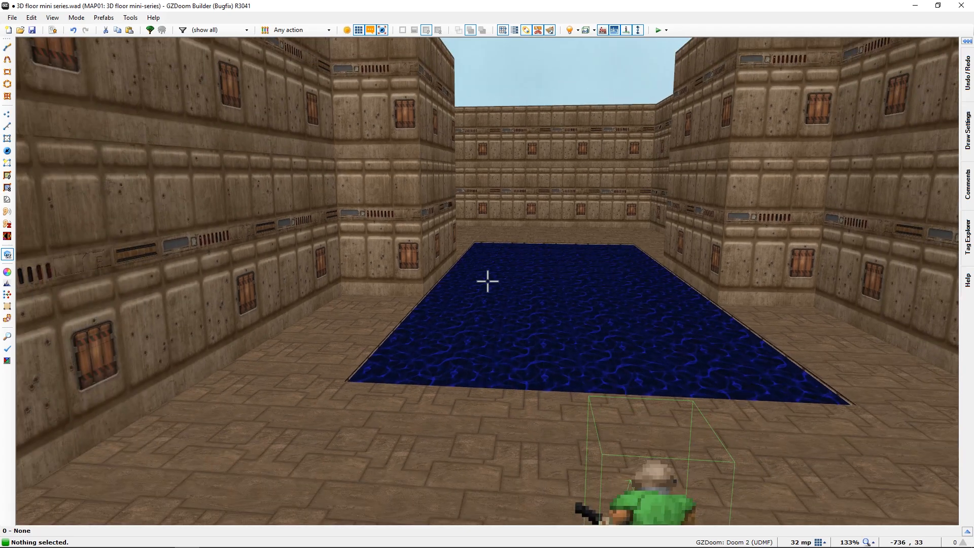
{"action": "key", "text": "w"}
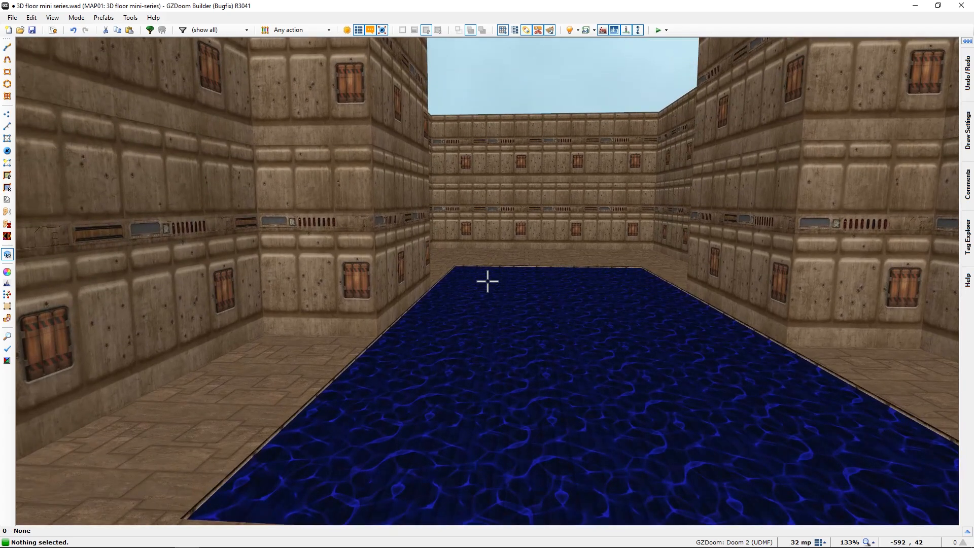
{"action": "key", "text": "a"}
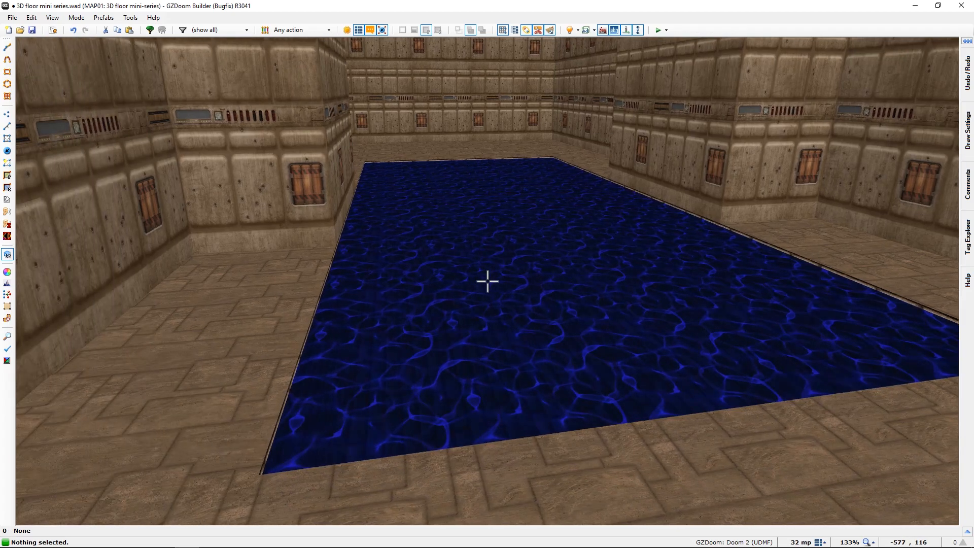
{"action": "key", "text": "d"}
{"action": "key", "text": "w"}
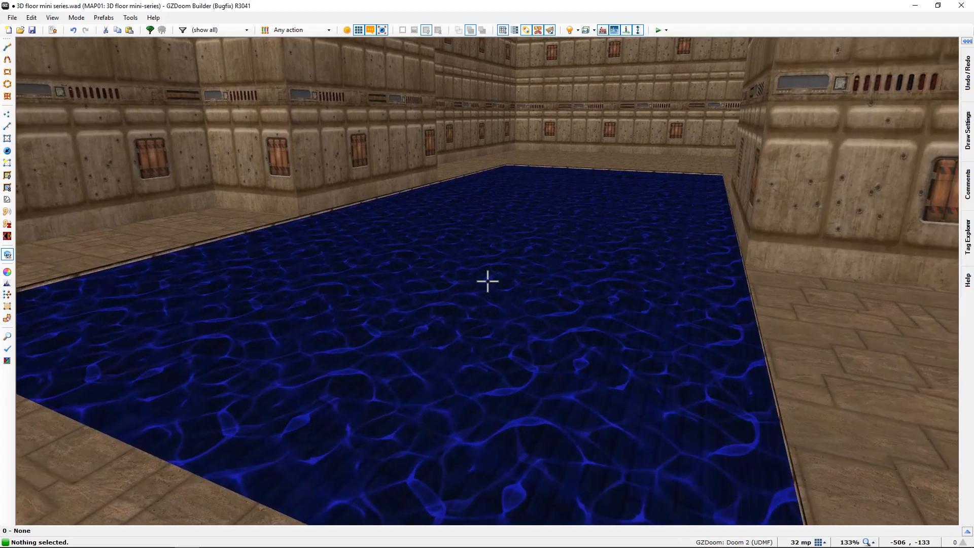
{"action": "key", "text": "w"}
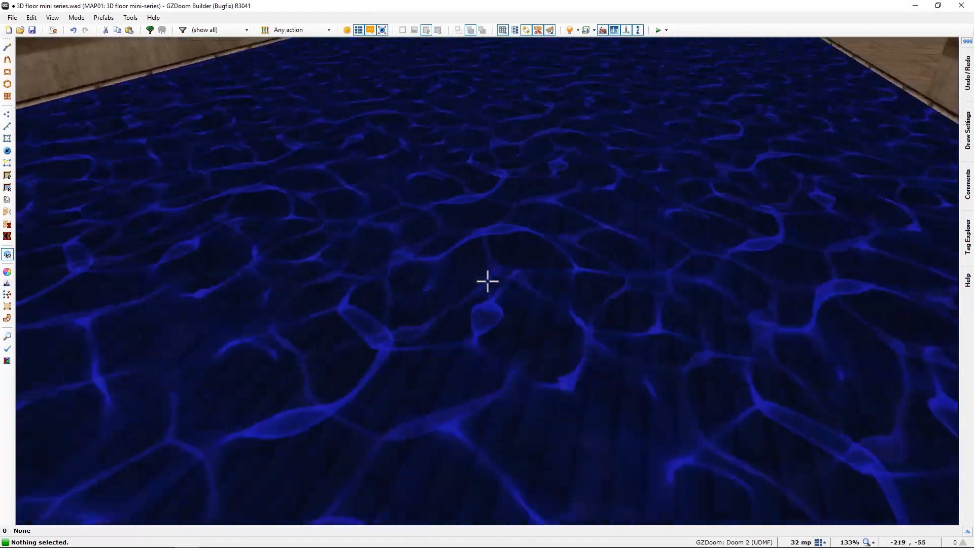
{"action": "key", "text": "s"}
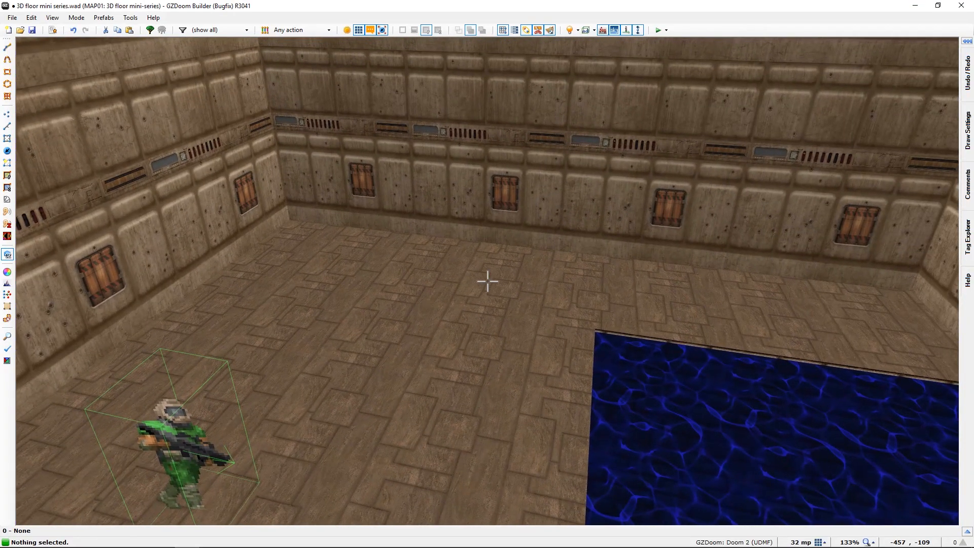
{"action": "key", "text": "q"}
{"action": "key", "text": "Home"}
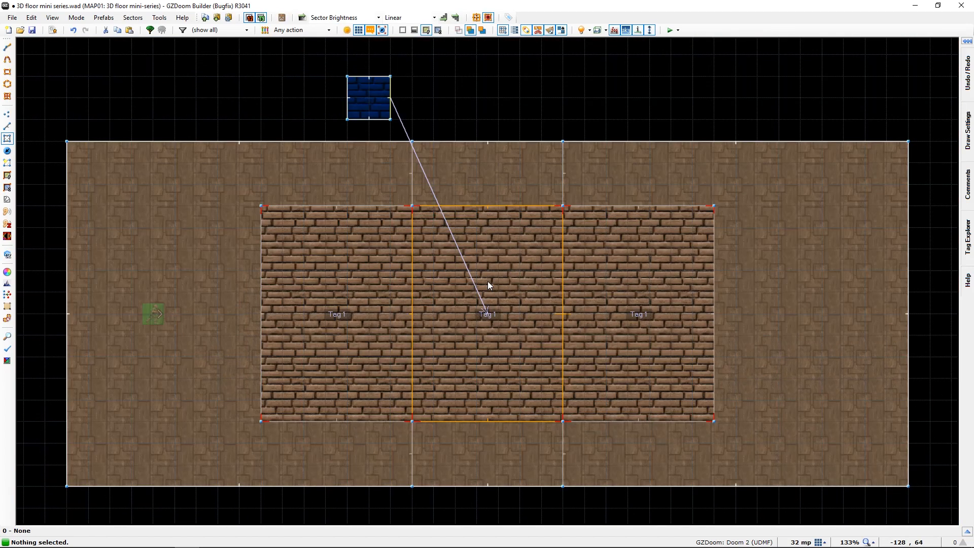